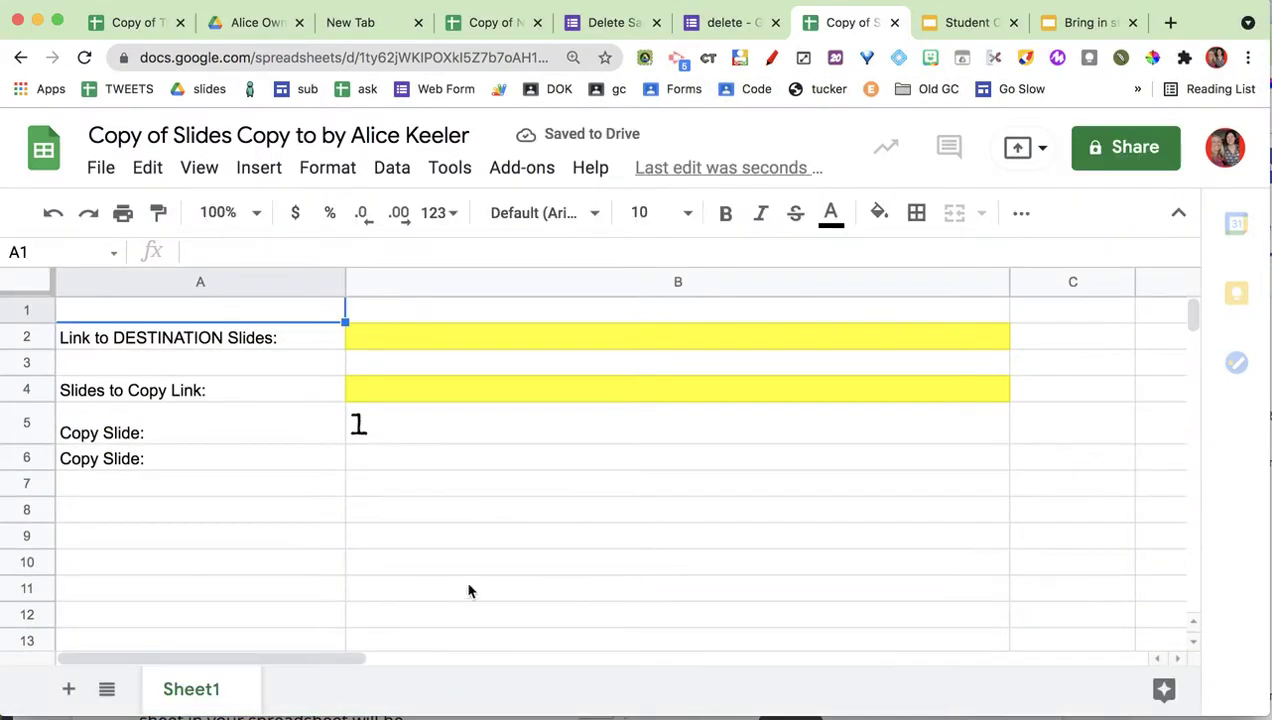
Copy the Bring in slides presentation's URL and paste it into cell B2.
left_click(463, 583)
left_click(257, 343)
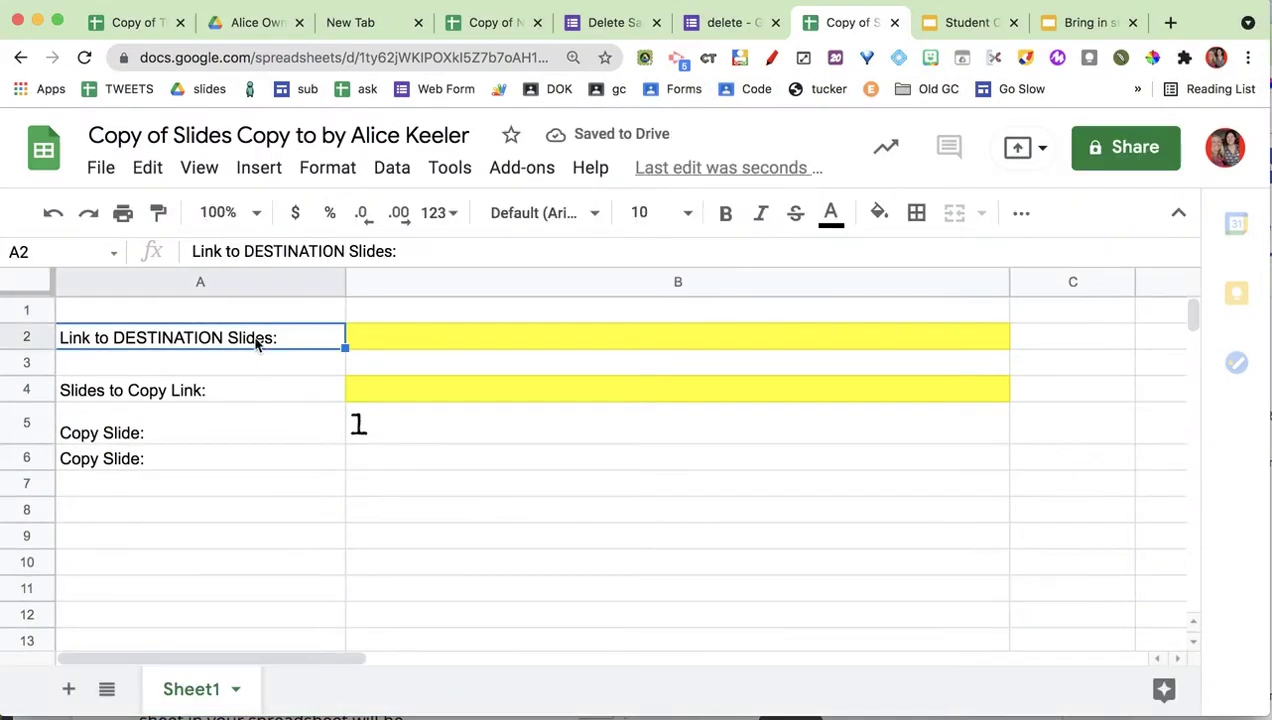
left_click(1084, 22)
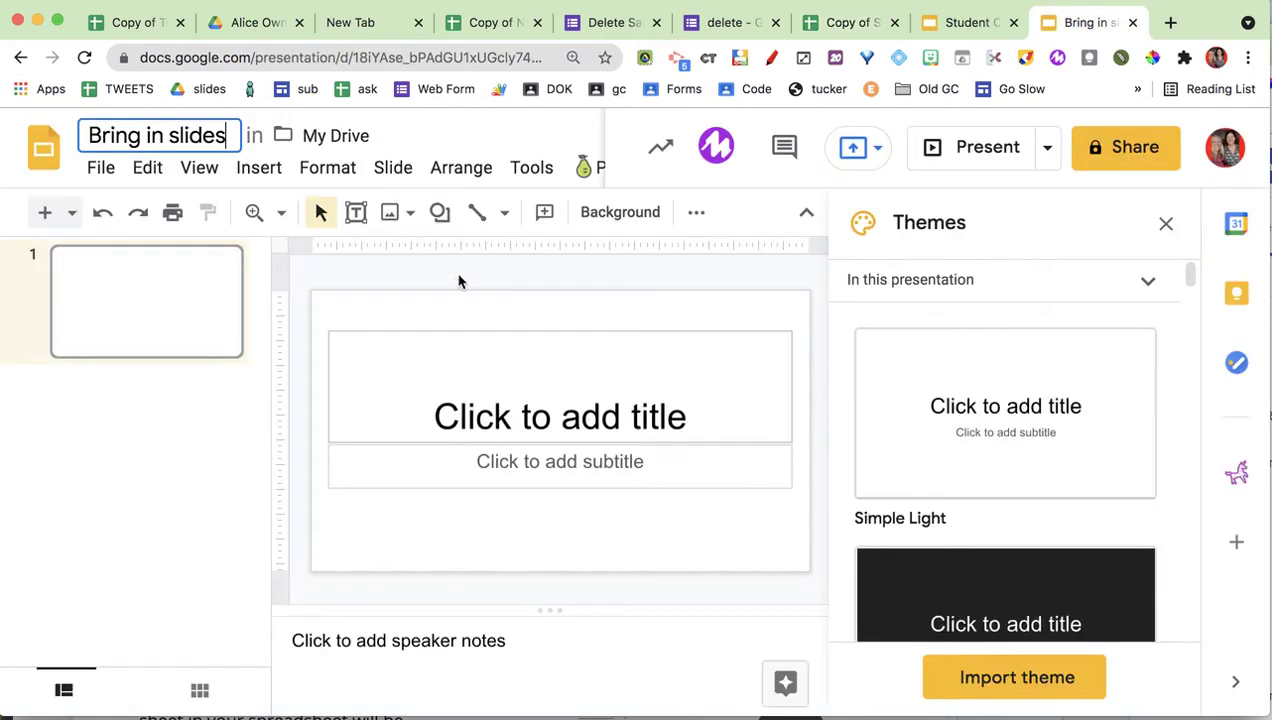
left_click(363, 57)
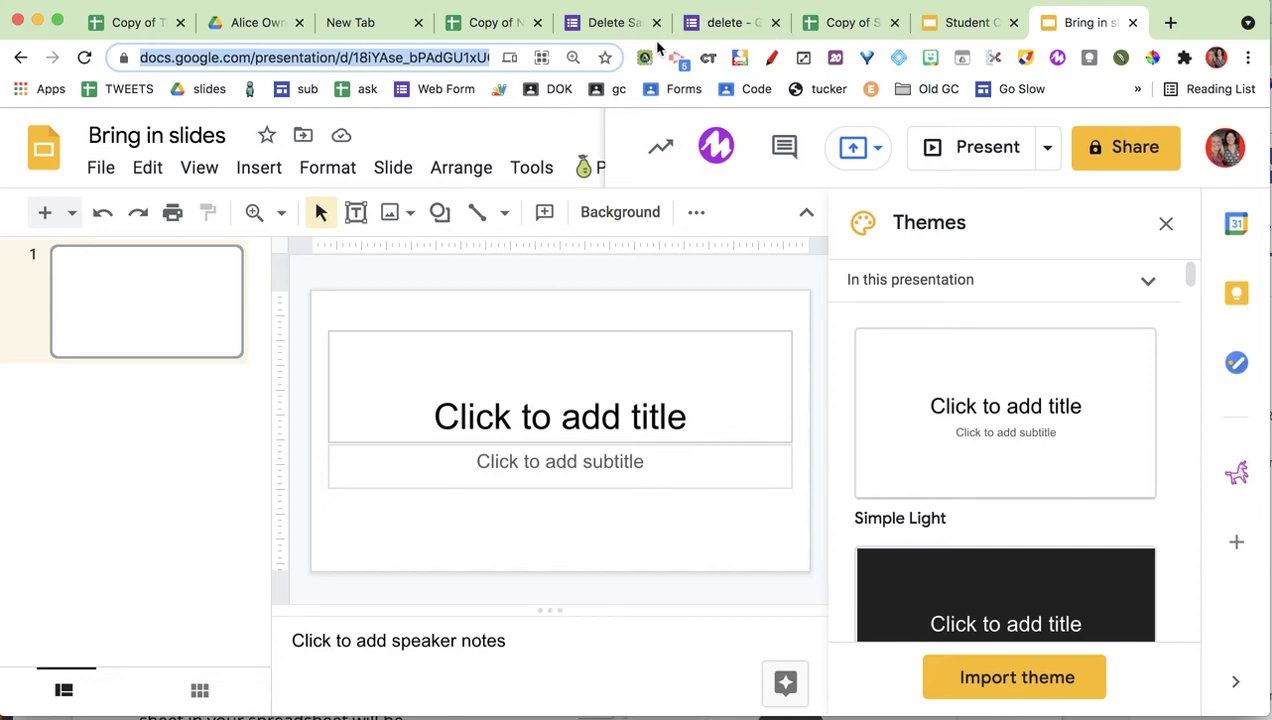
left_click(843, 24)
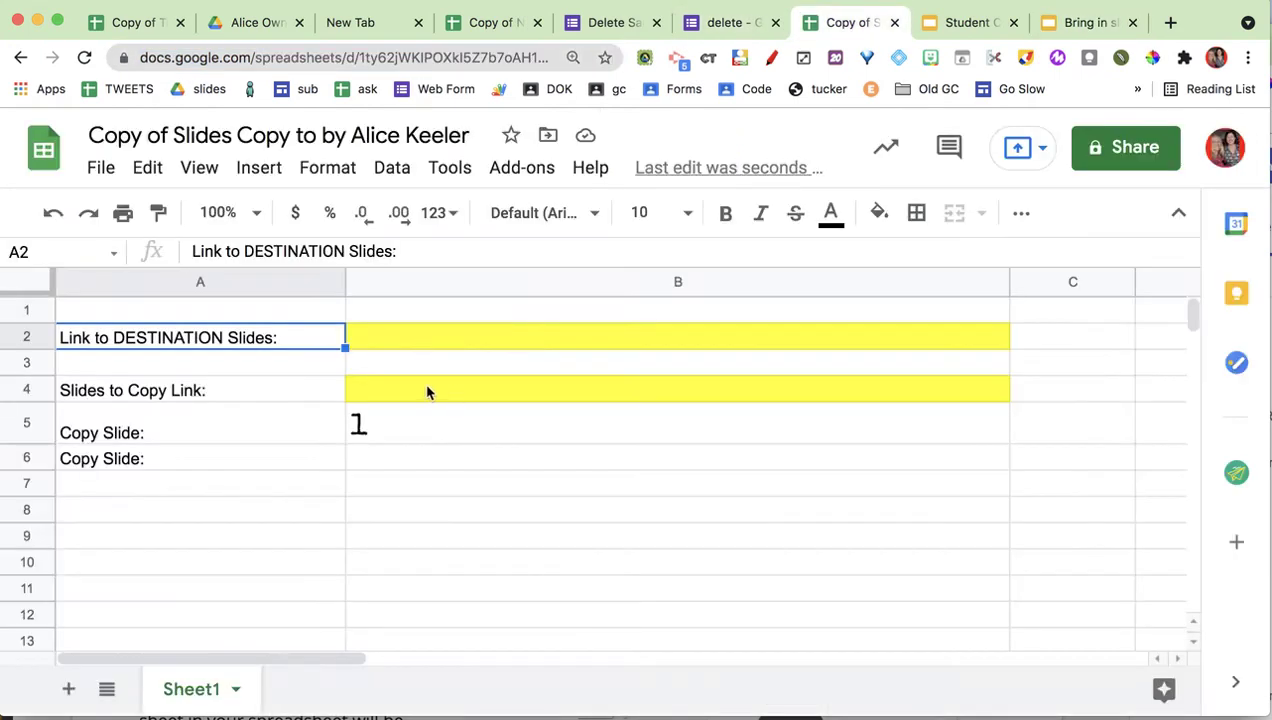
left_click(418, 346)
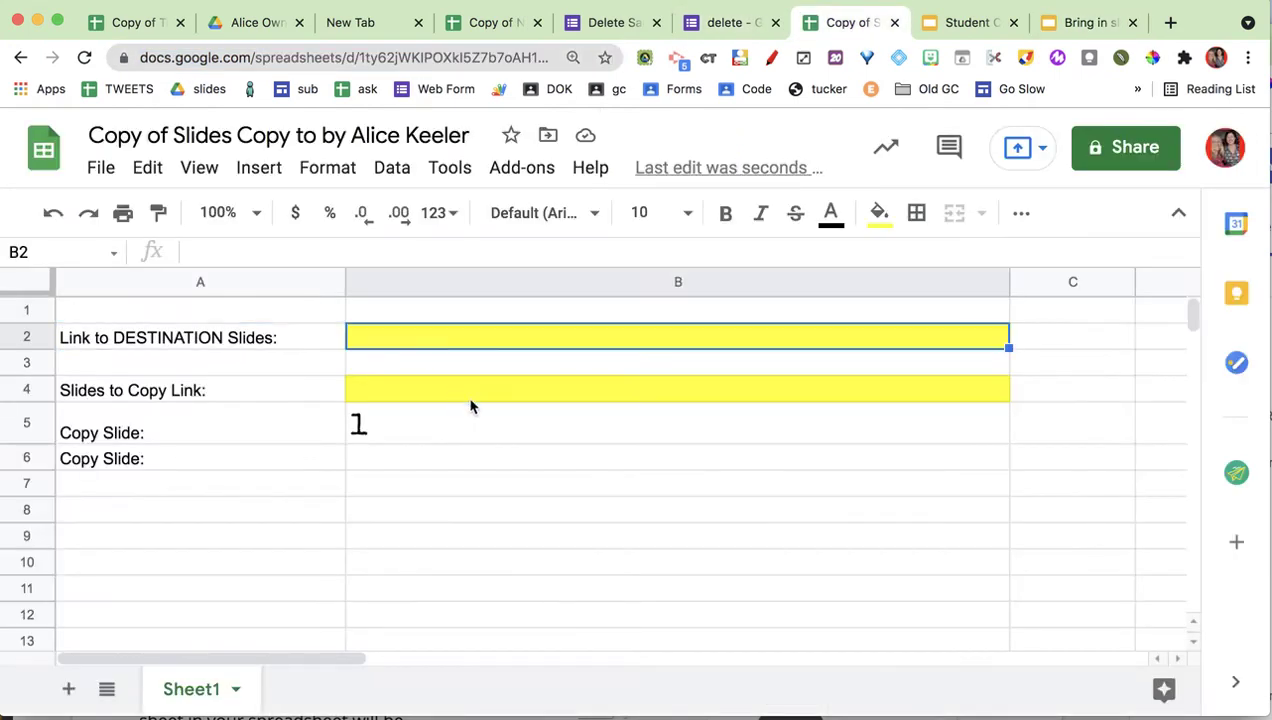
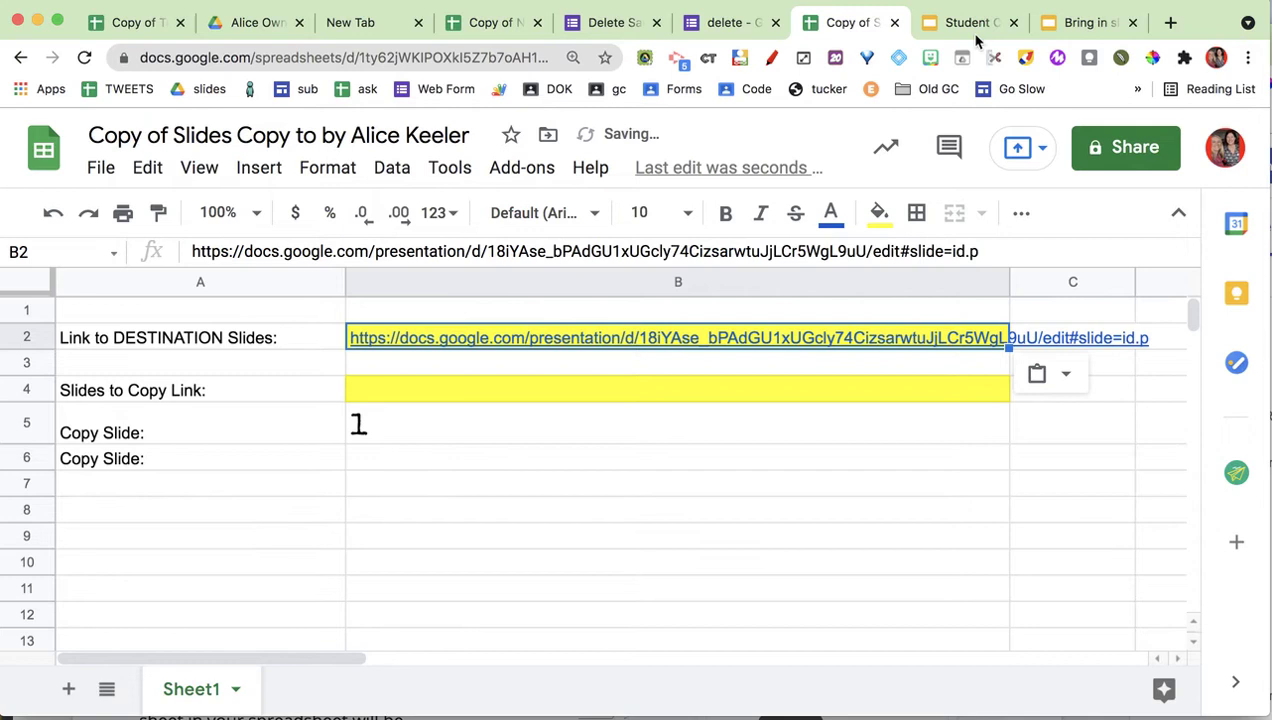
left_click(507, 481)
Copy the 10 Google Classroom Tips deck's URL and paste it into cell B4.
left_click(960, 36)
scroll(203, 410, "down", 20)
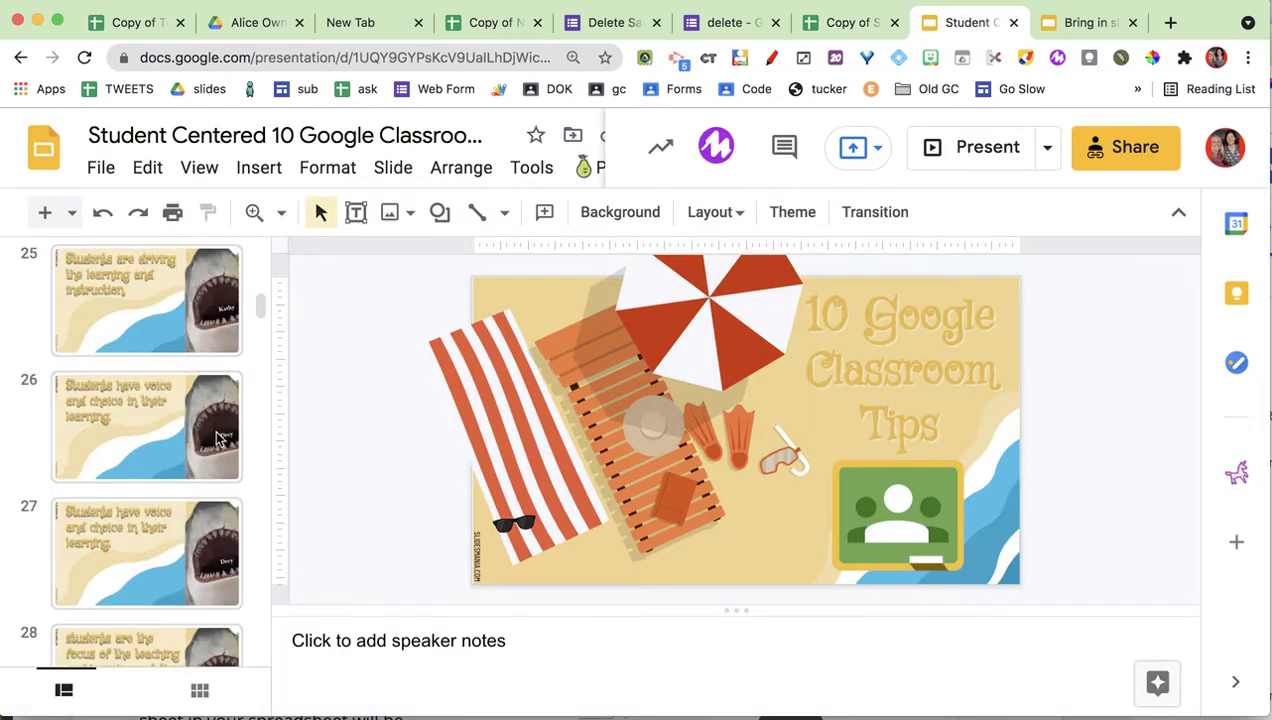
scroll(210, 455, "down", 10)
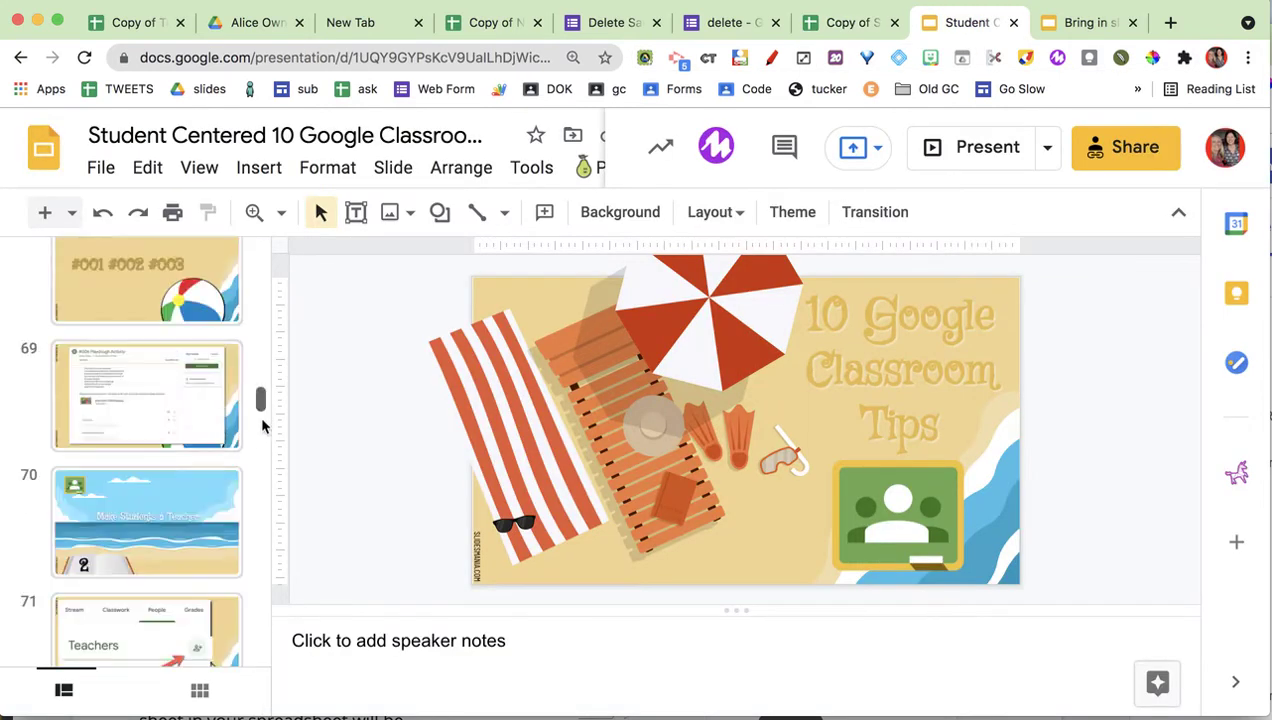
left_click_drag(261, 402, 261, 646)
scroll(243, 603, "down", 3)
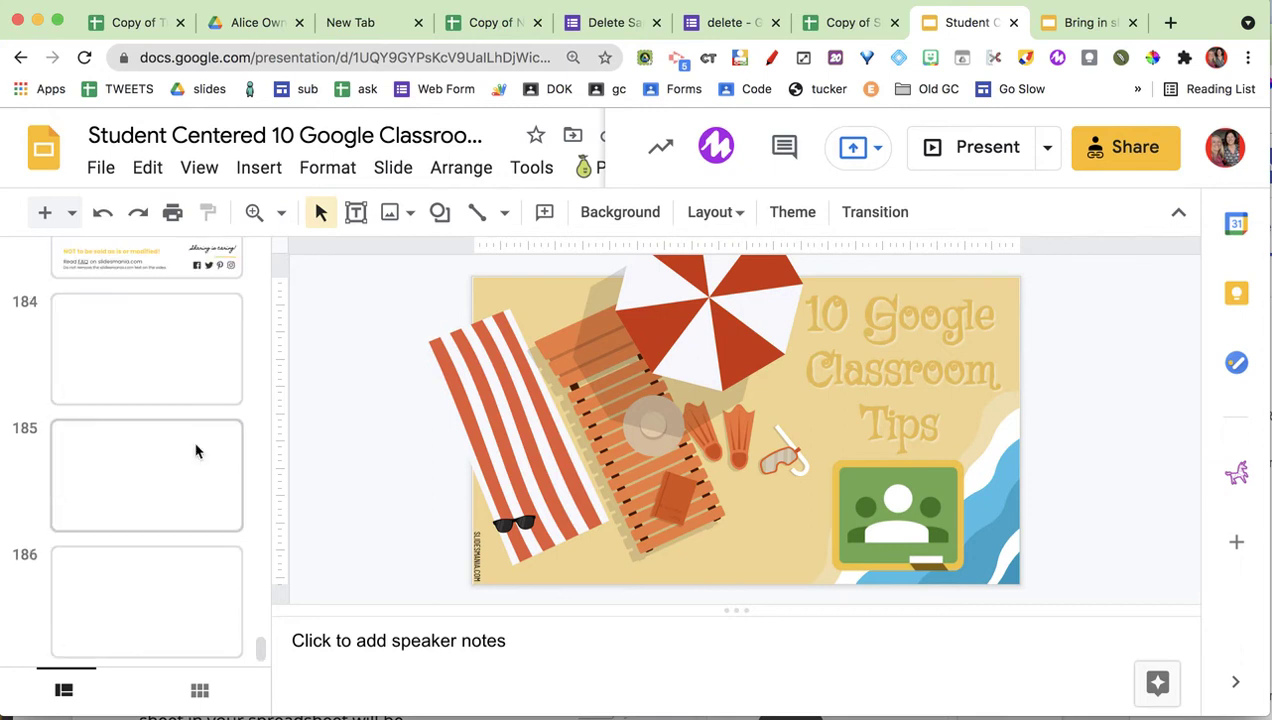
left_click(467, 58)
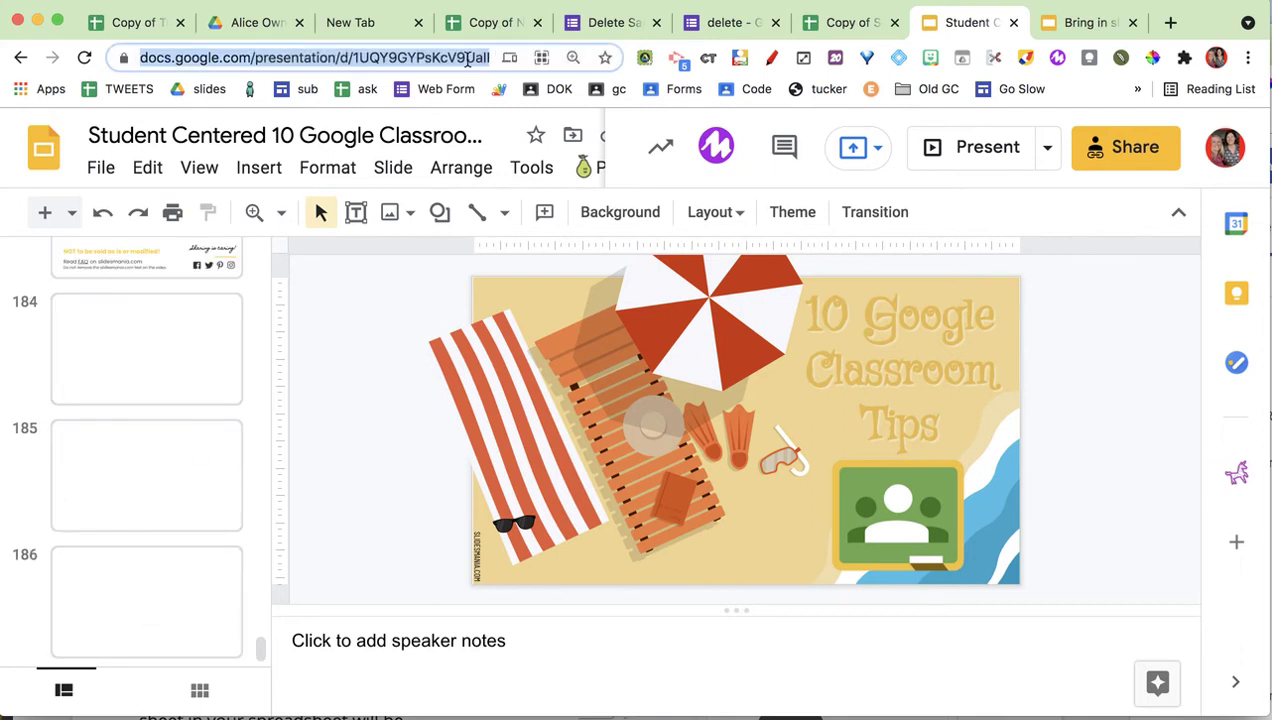
left_click(848, 30)
left_click(509, 389)
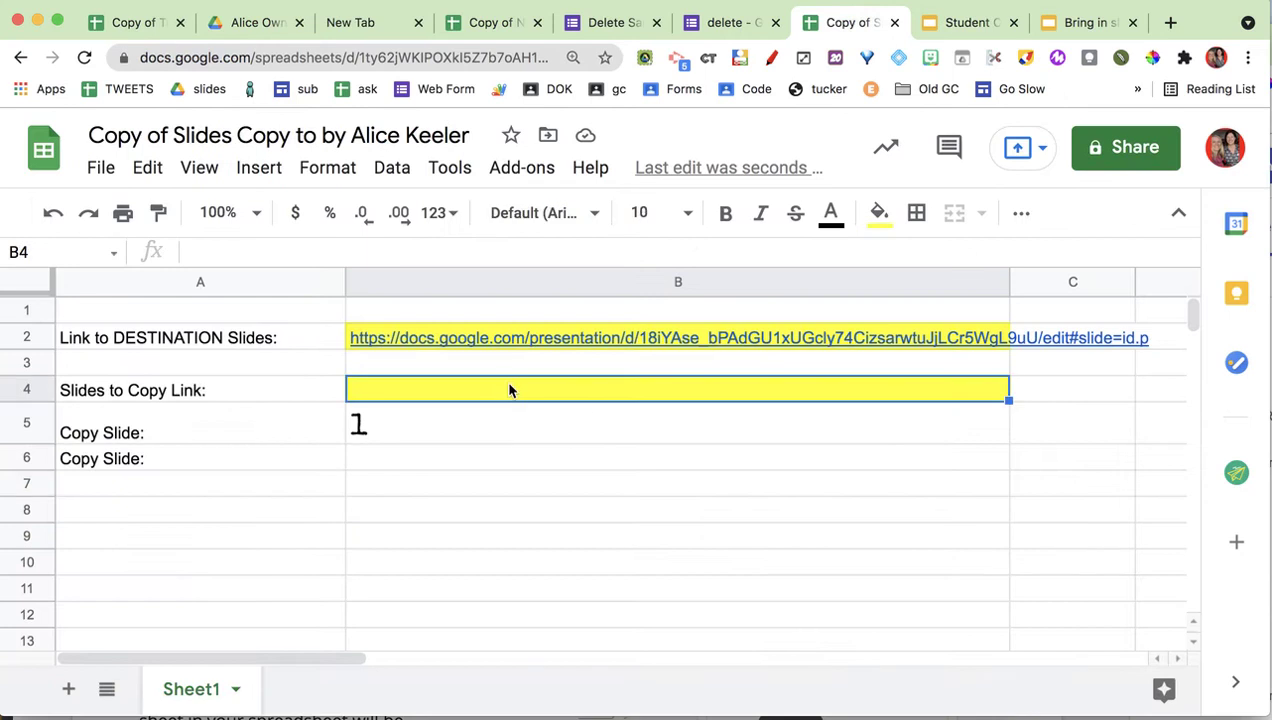
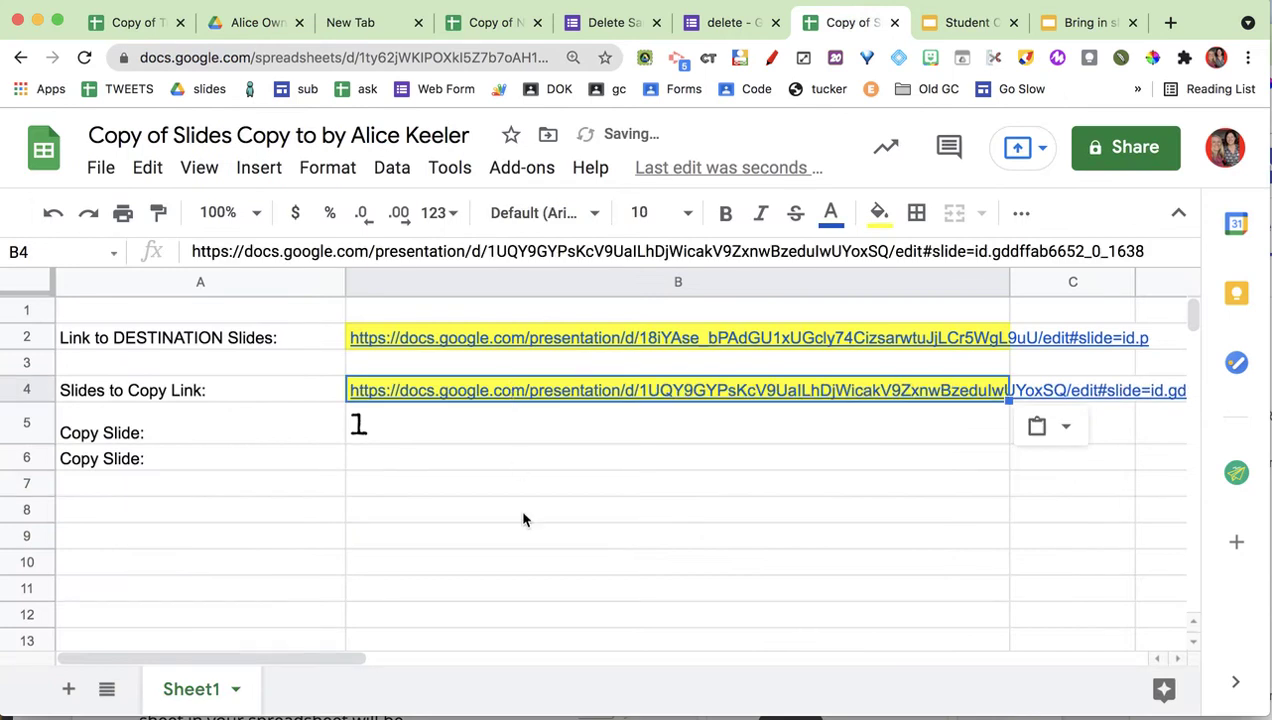
left_click(443, 437)
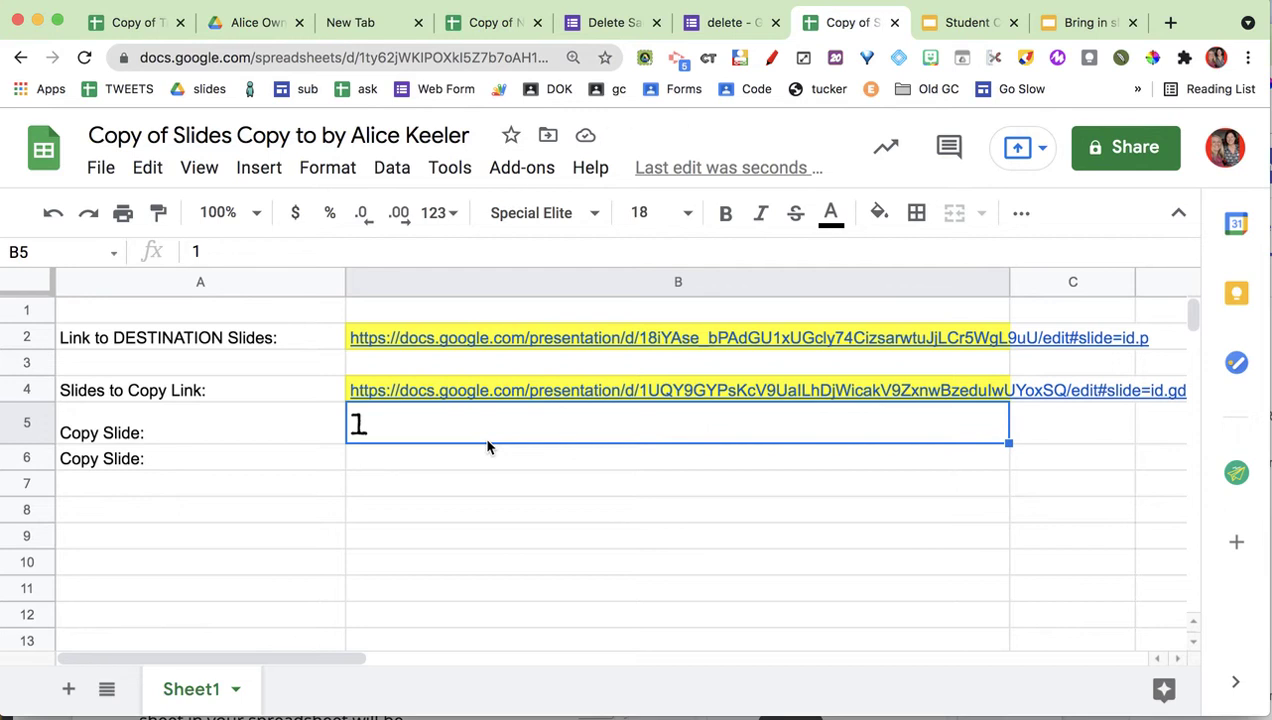
Enter slide numbers 3, 6, 7, 8, 15, 19, 35, 47, 89 and 121 down column B.
type("3")
key("Return")
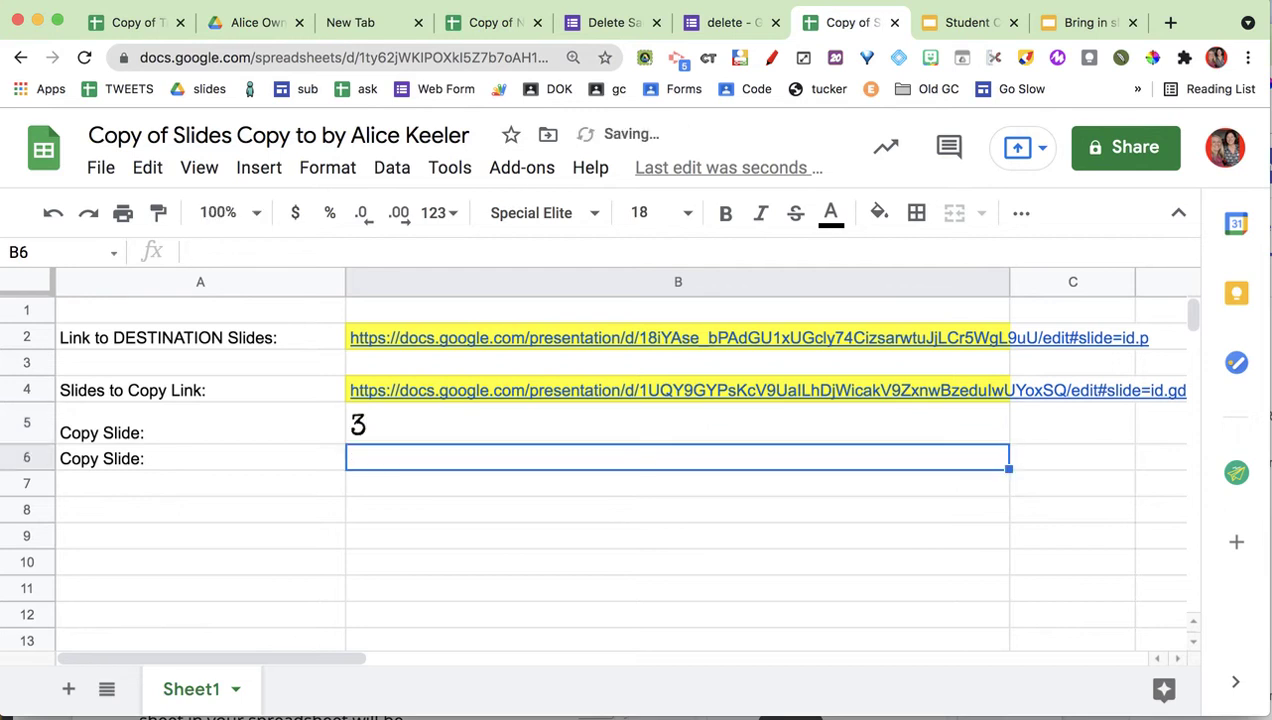
type("6")
key("Return")
type("7")
key("Return")
type("8")
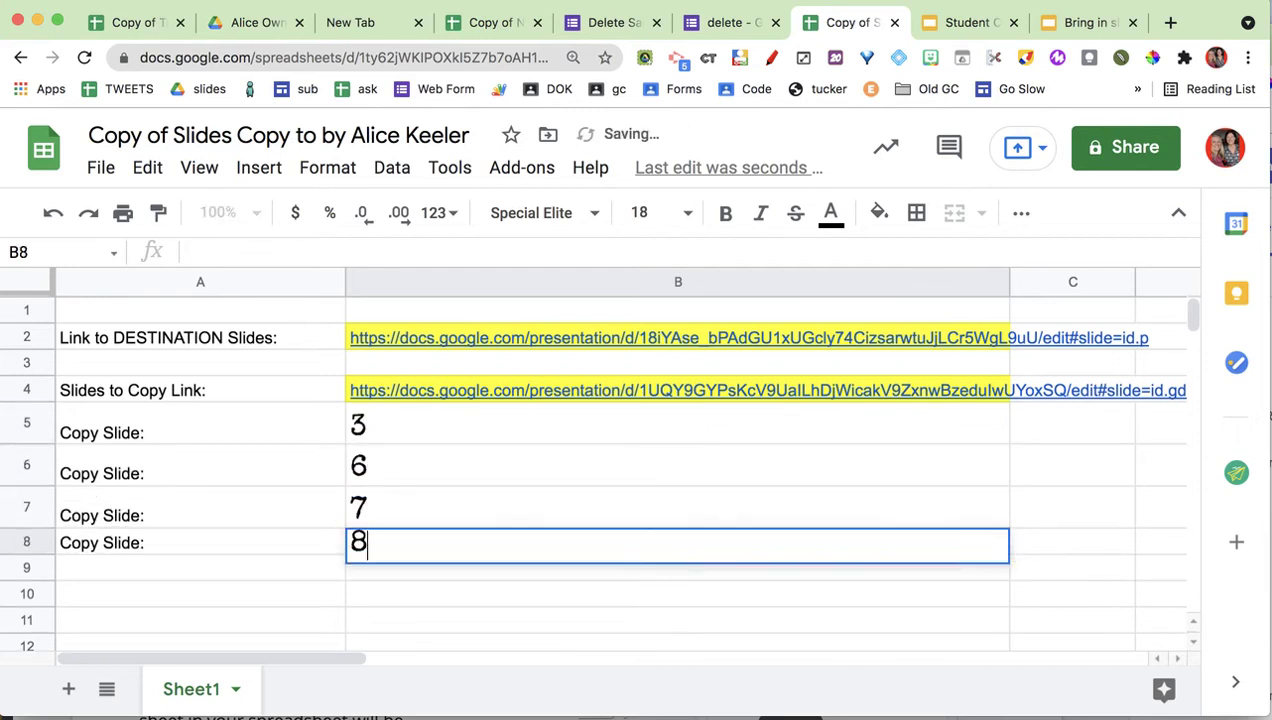
key("Return")
type("15")
key("Return")
type("19")
key("Return")
type("35")
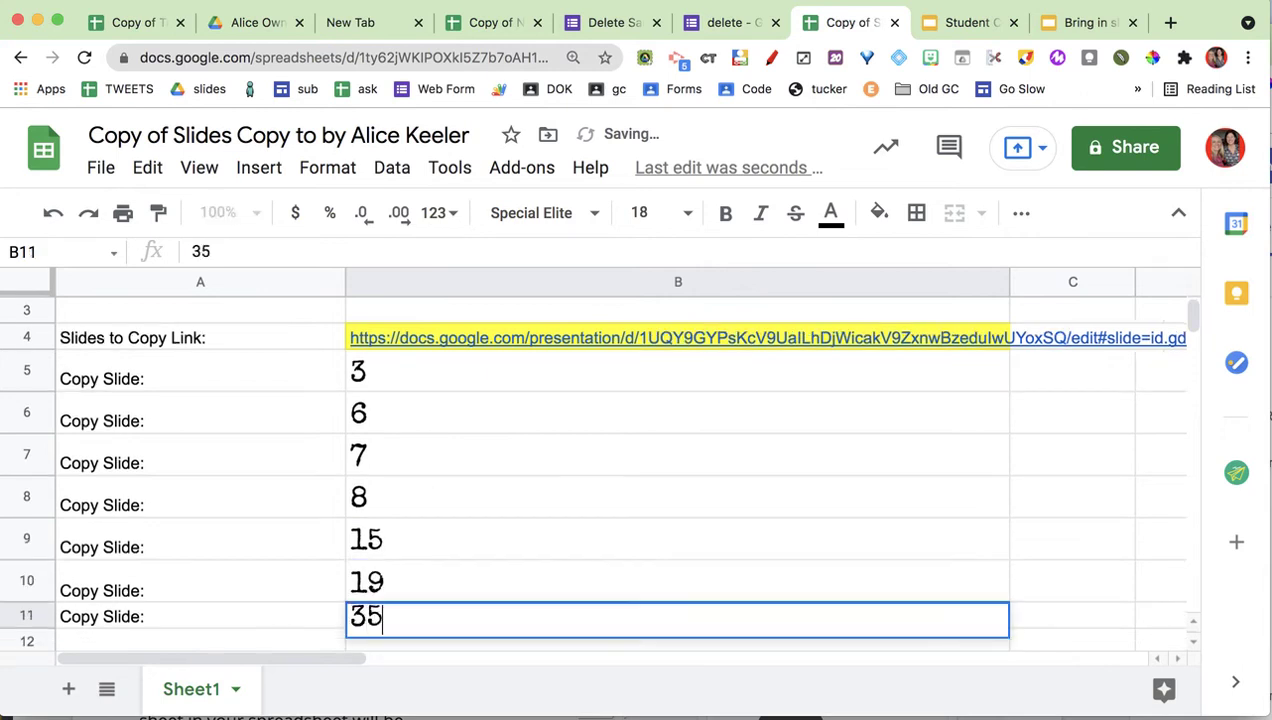
key("Return")
type("47")
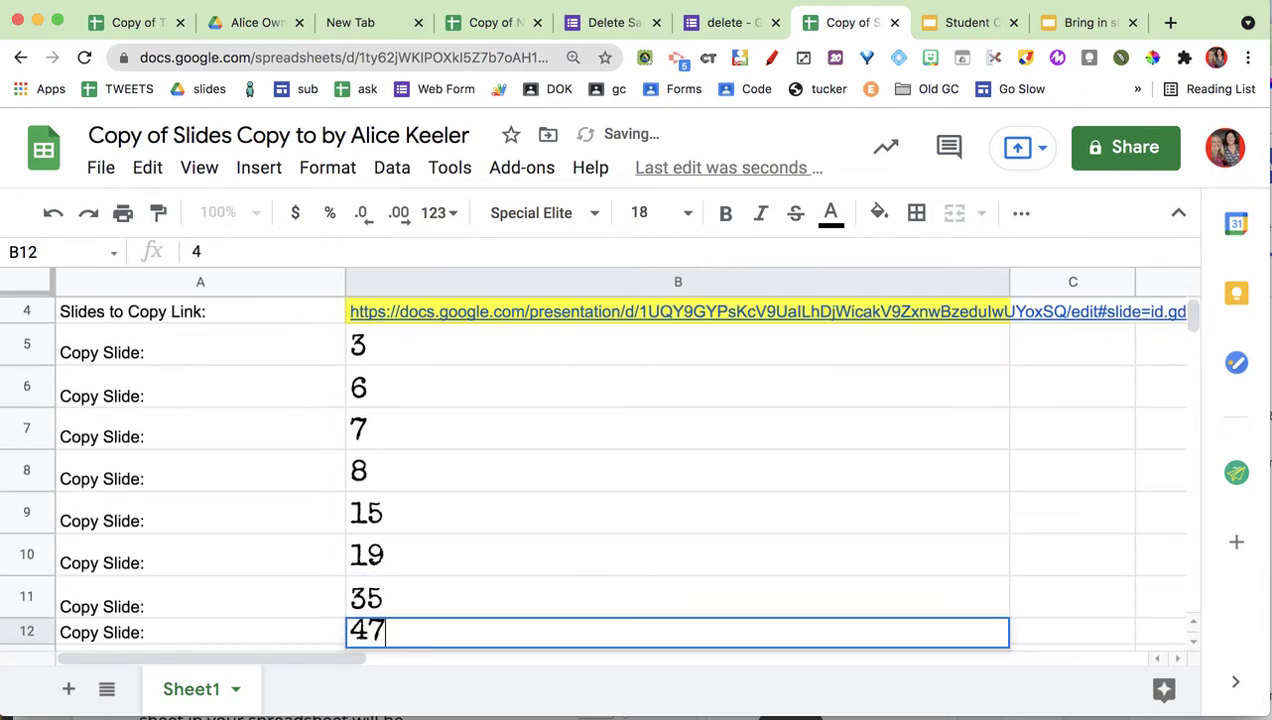
key("Return")
type("89")
key("Return")
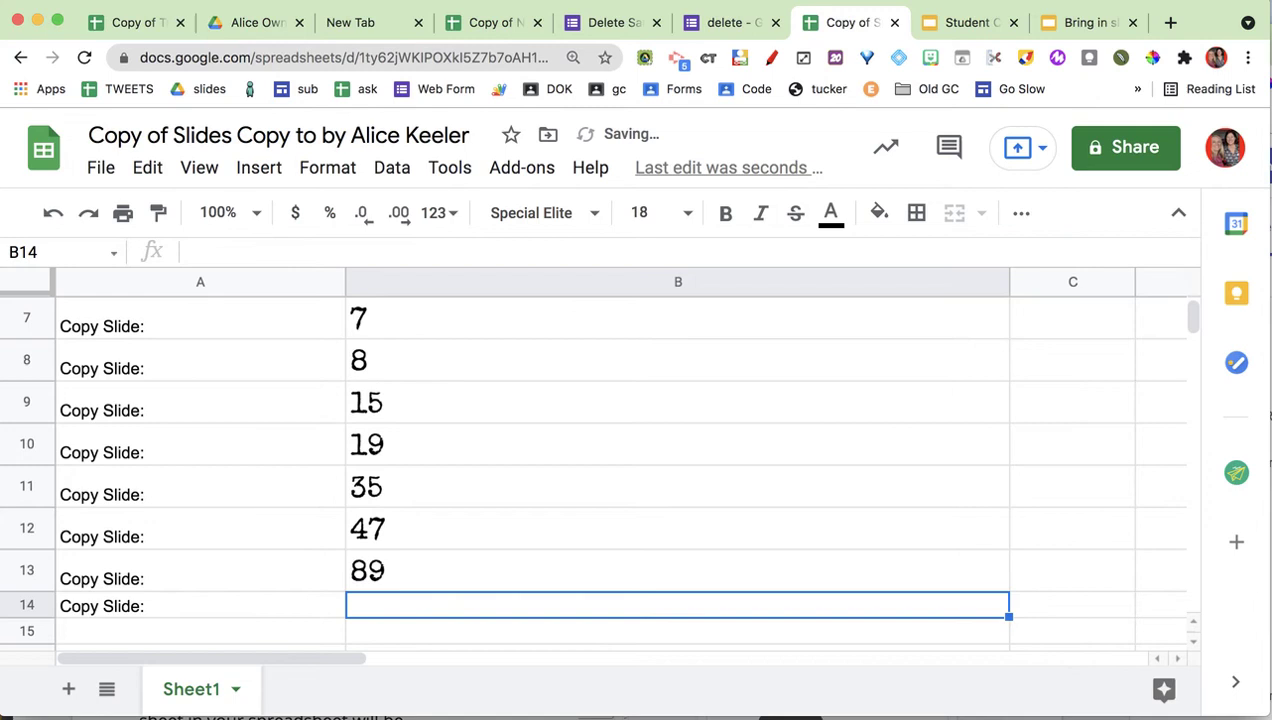
type("1")
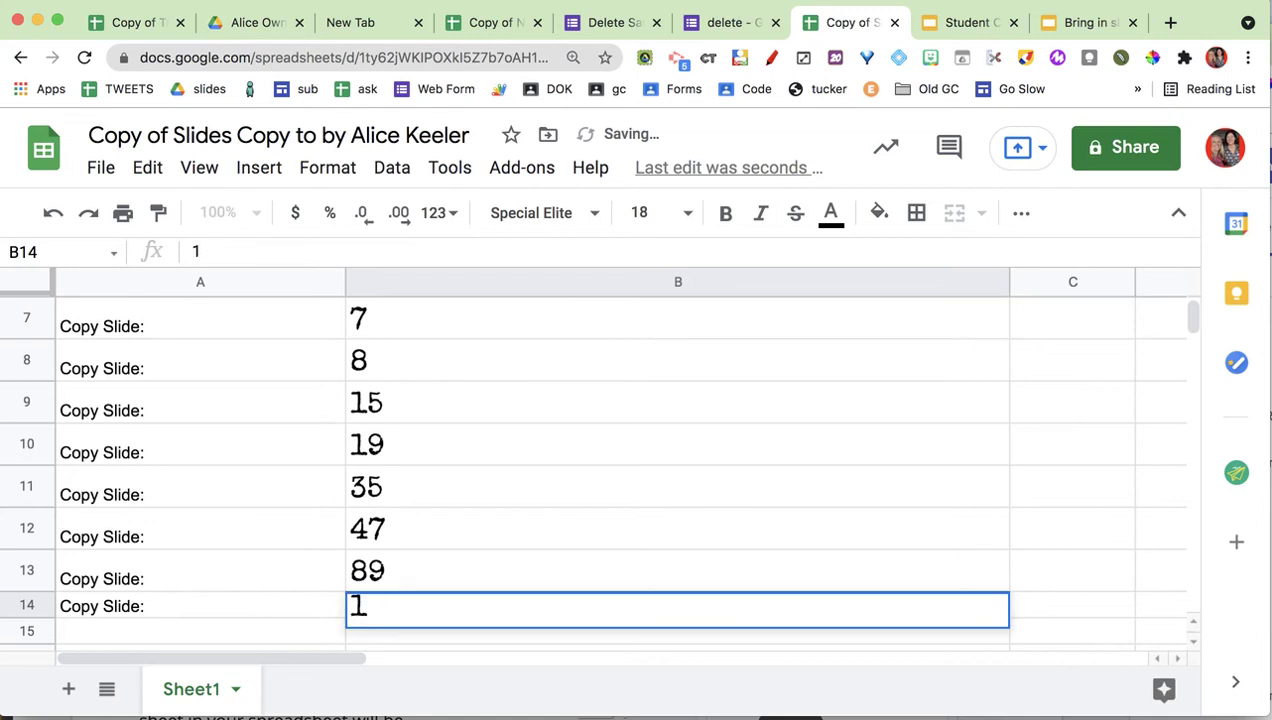
type("212")
key("Return")
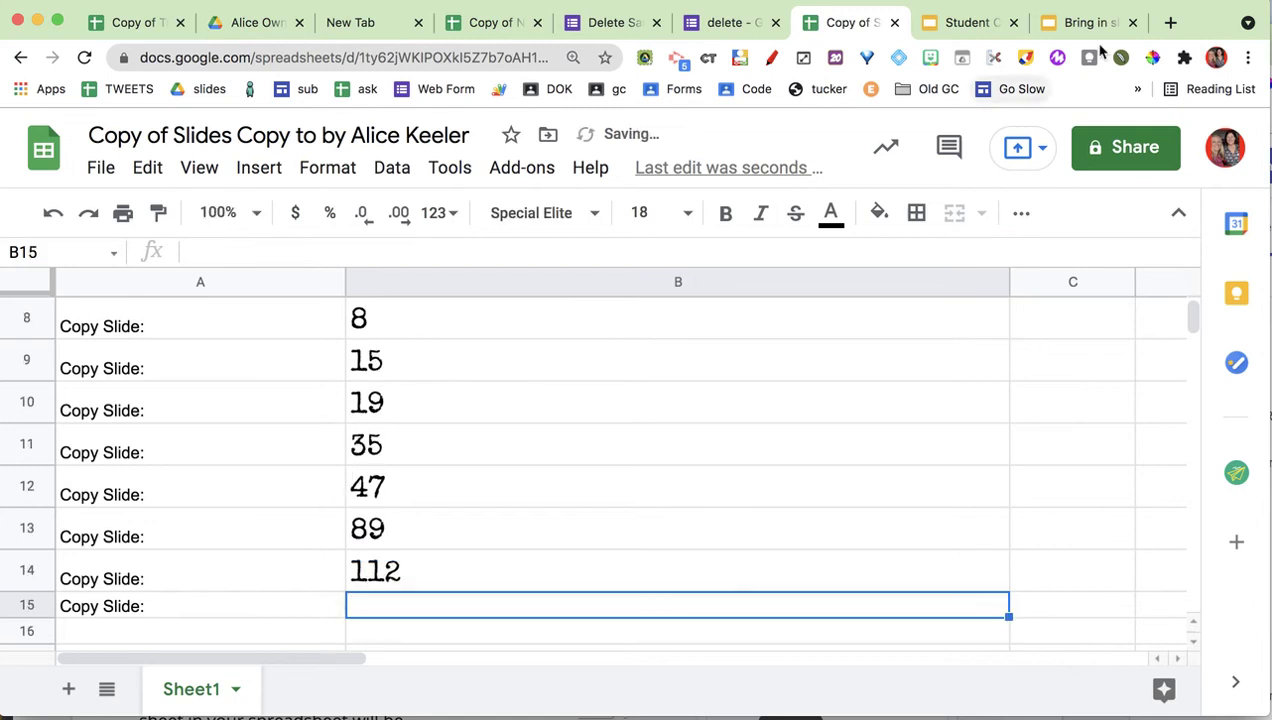
After checking the source deck, add slide numbers 120, 121 and 182, then view the source presentation.
left_click(955, 30)
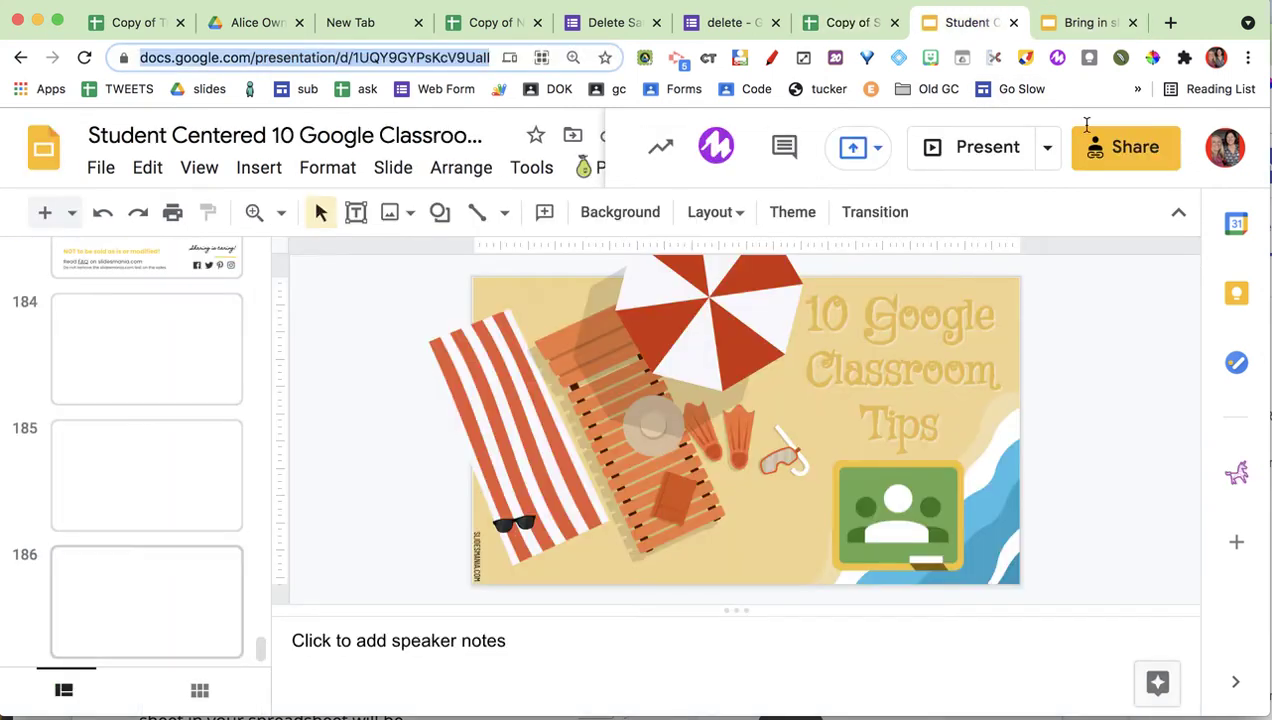
left_click(836, 33)
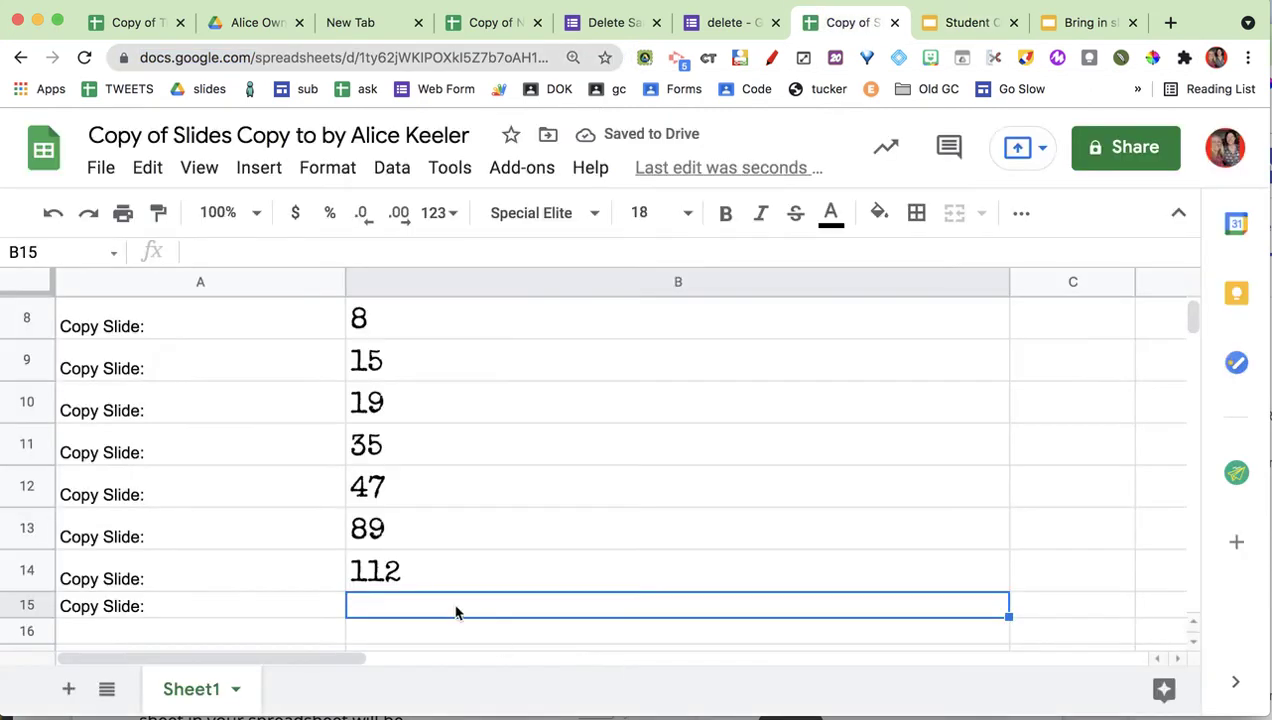
type("120")
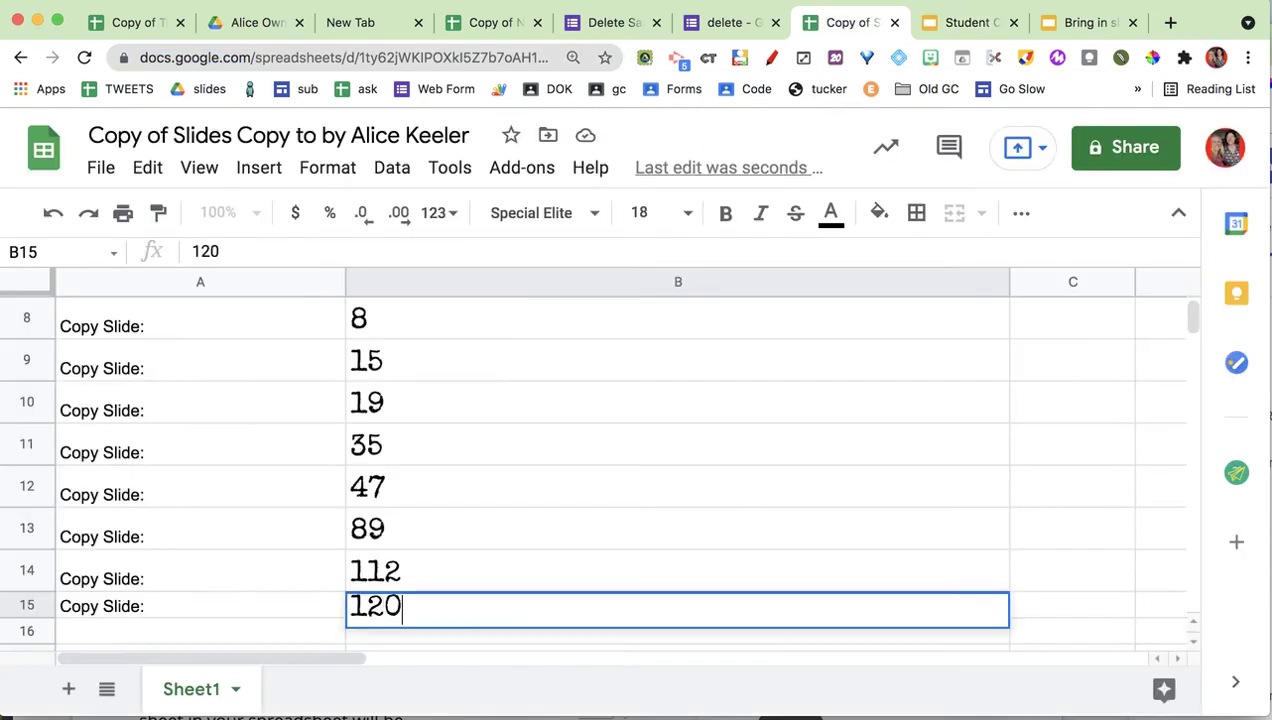
key("Return")
type("121")
key("Return")
type("18")
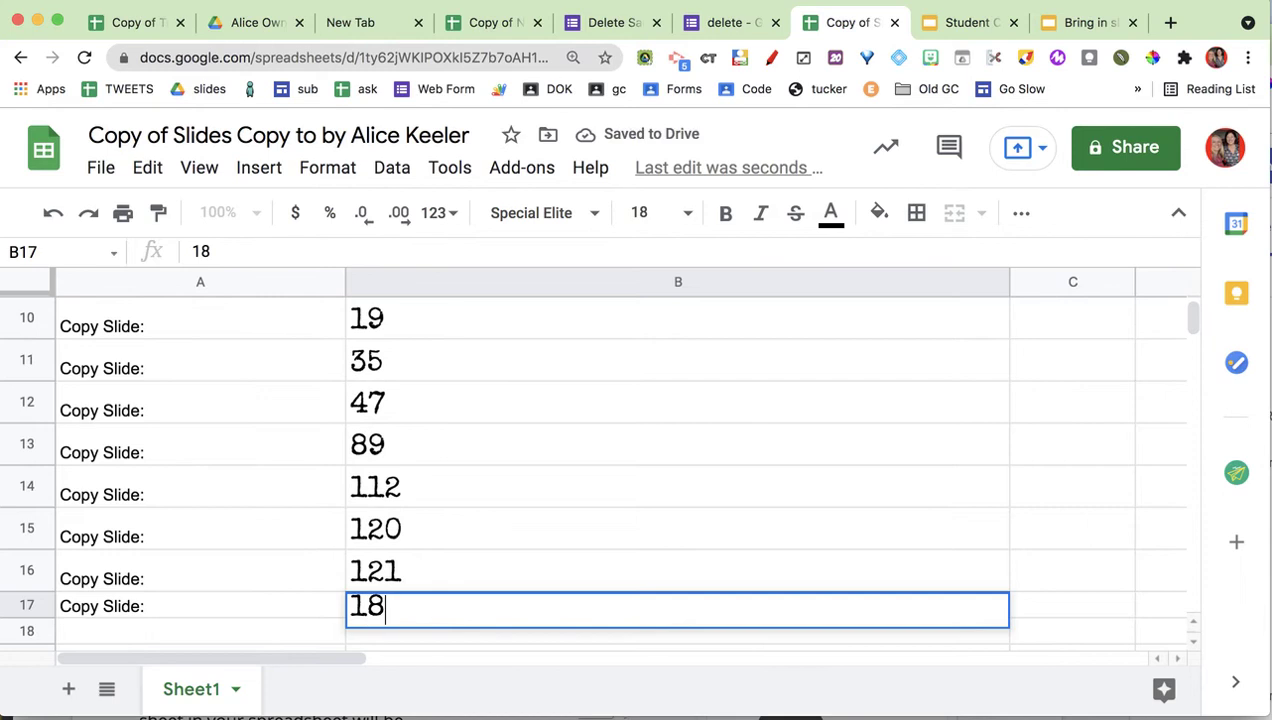
key("Return")
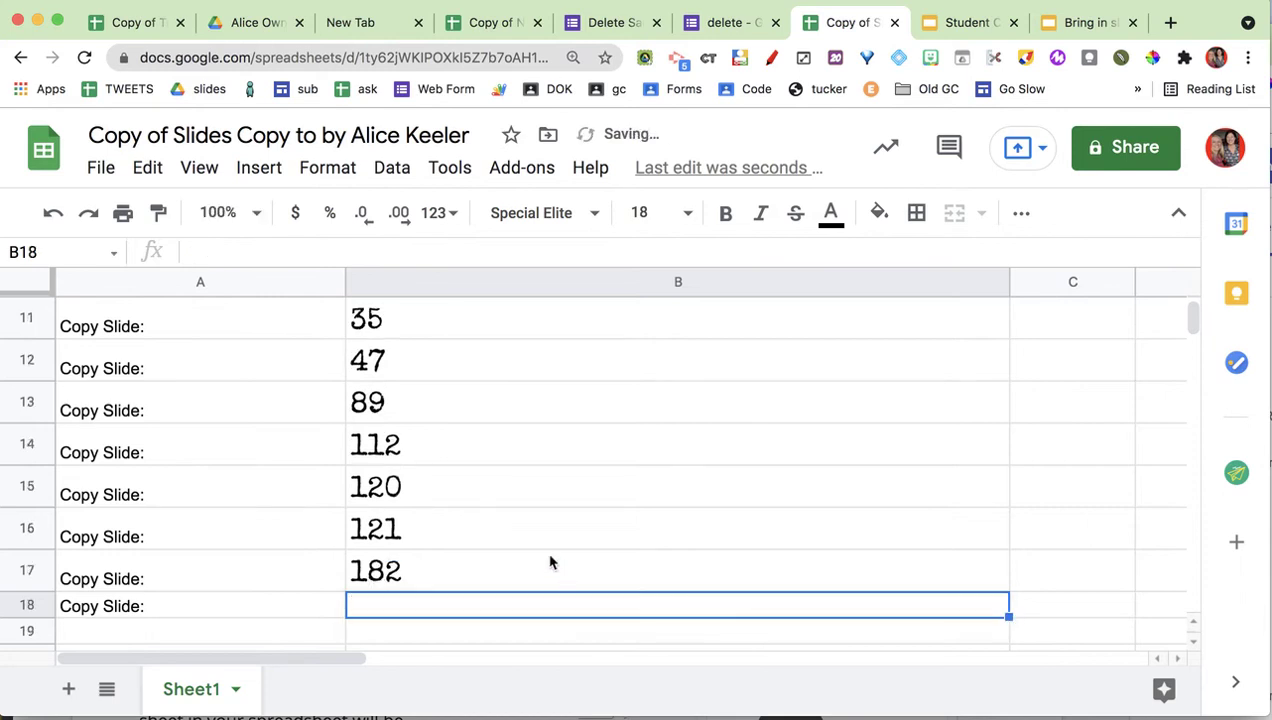
scroll(549, 562, "up", 8)
scroll(549, 562, "down", 3)
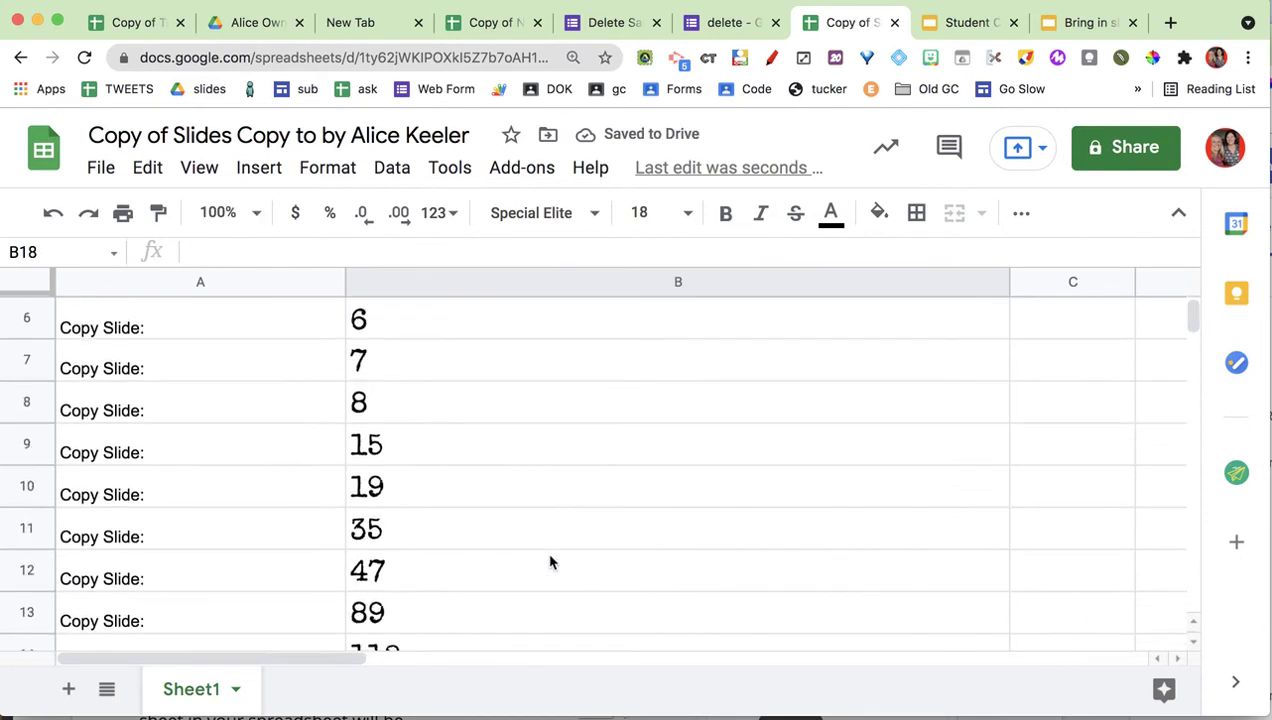
scroll(549, 562, "down", 3)
left_click(962, 26)
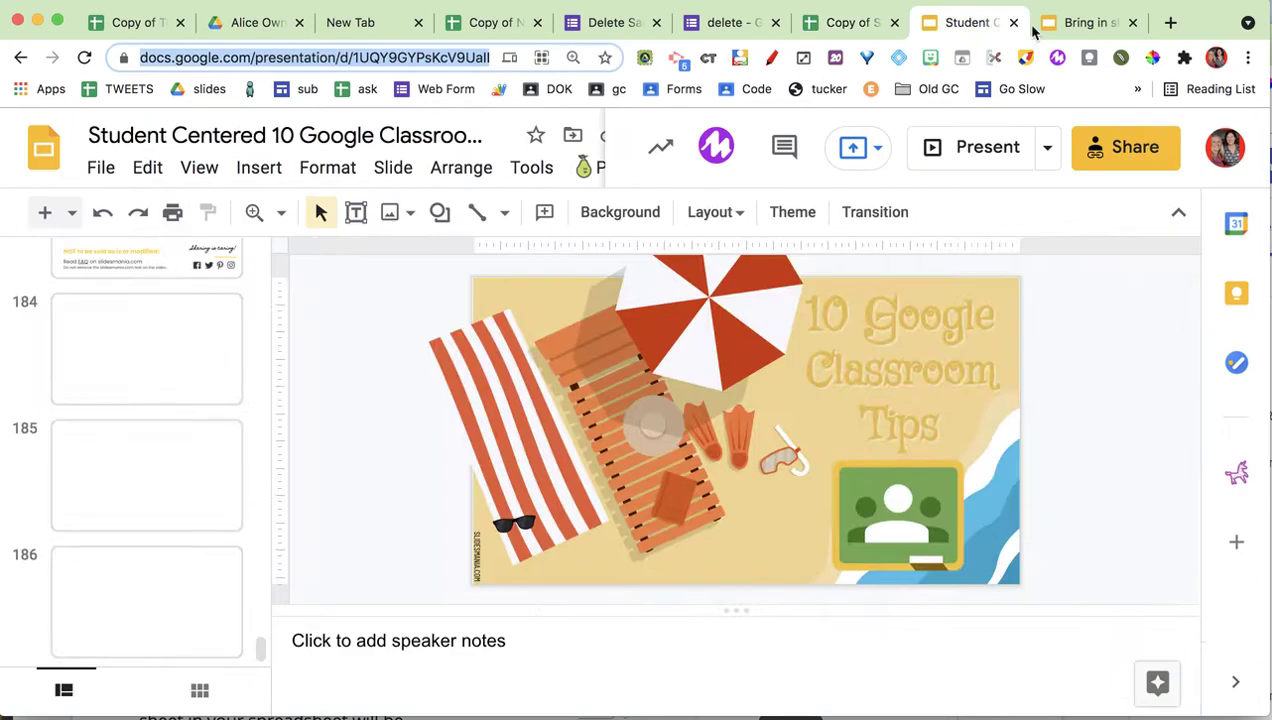
Switch to the Bring in slides deck to confirm it holds only one blank title slide.
left_click(1068, 28)
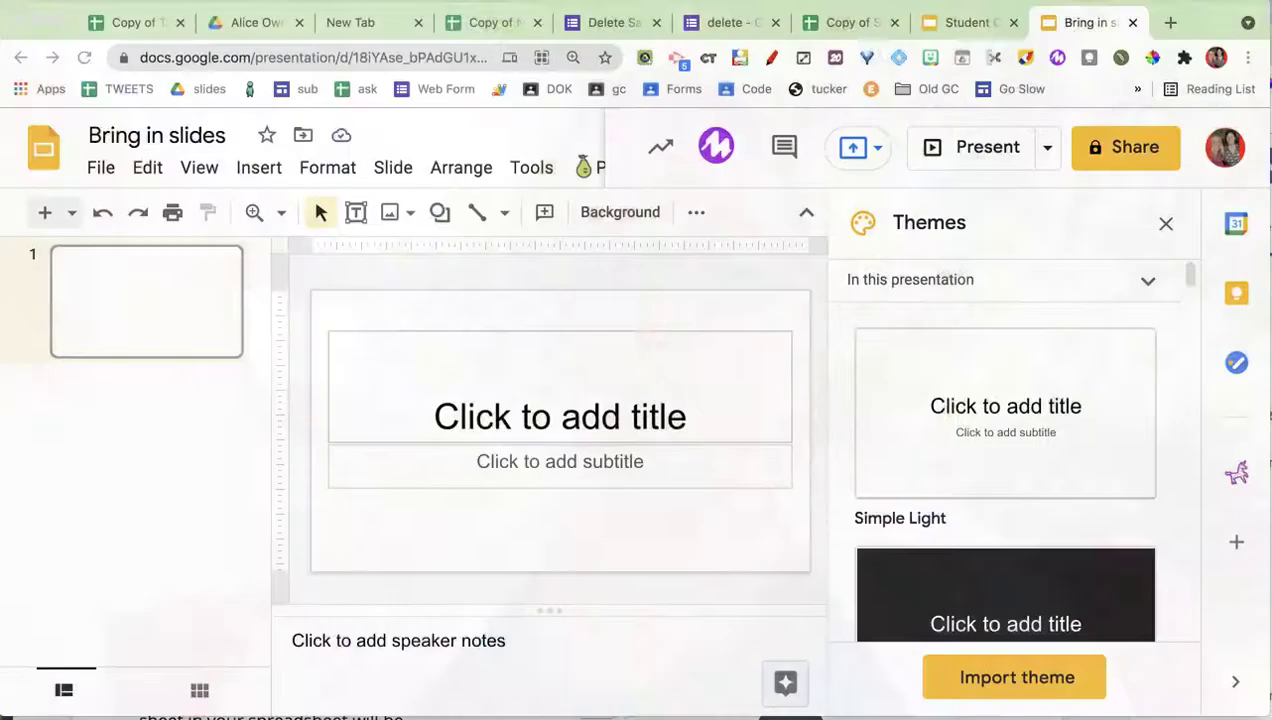
Authorize the Copy Slides To add-on from the spreadsheet's Add-ons menu.
left_click(845, 22)
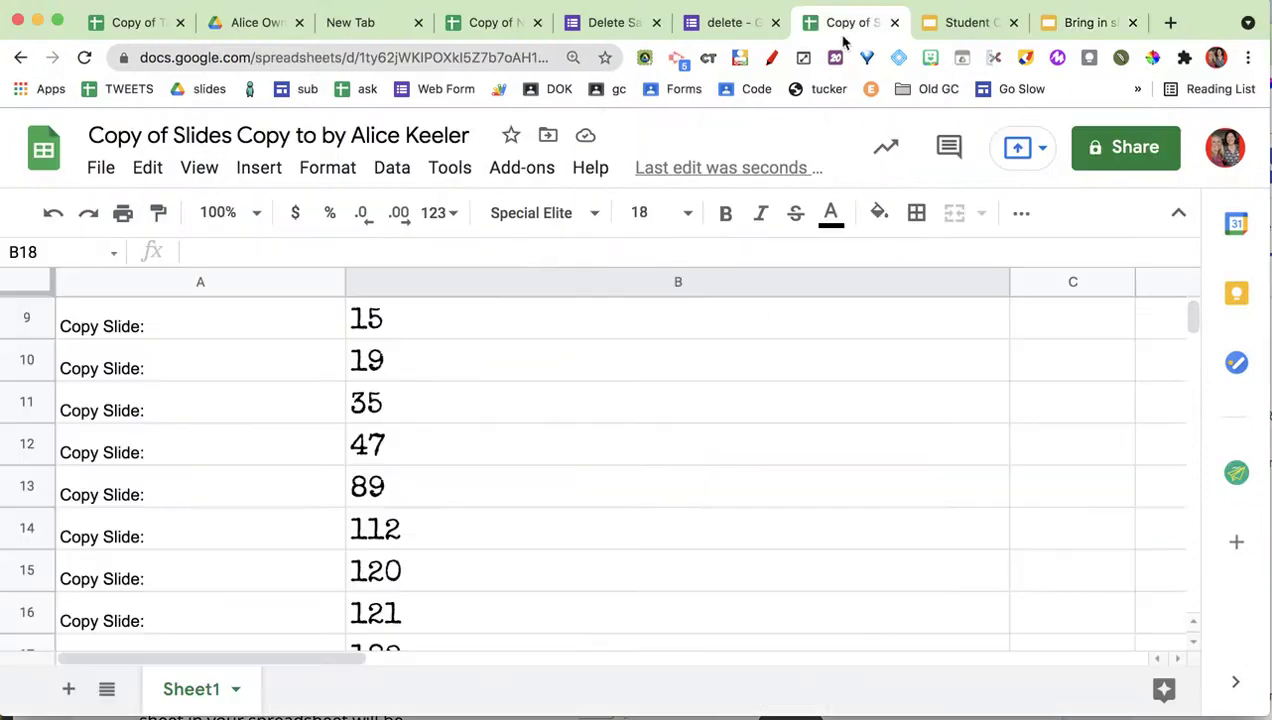
left_click(527, 170)
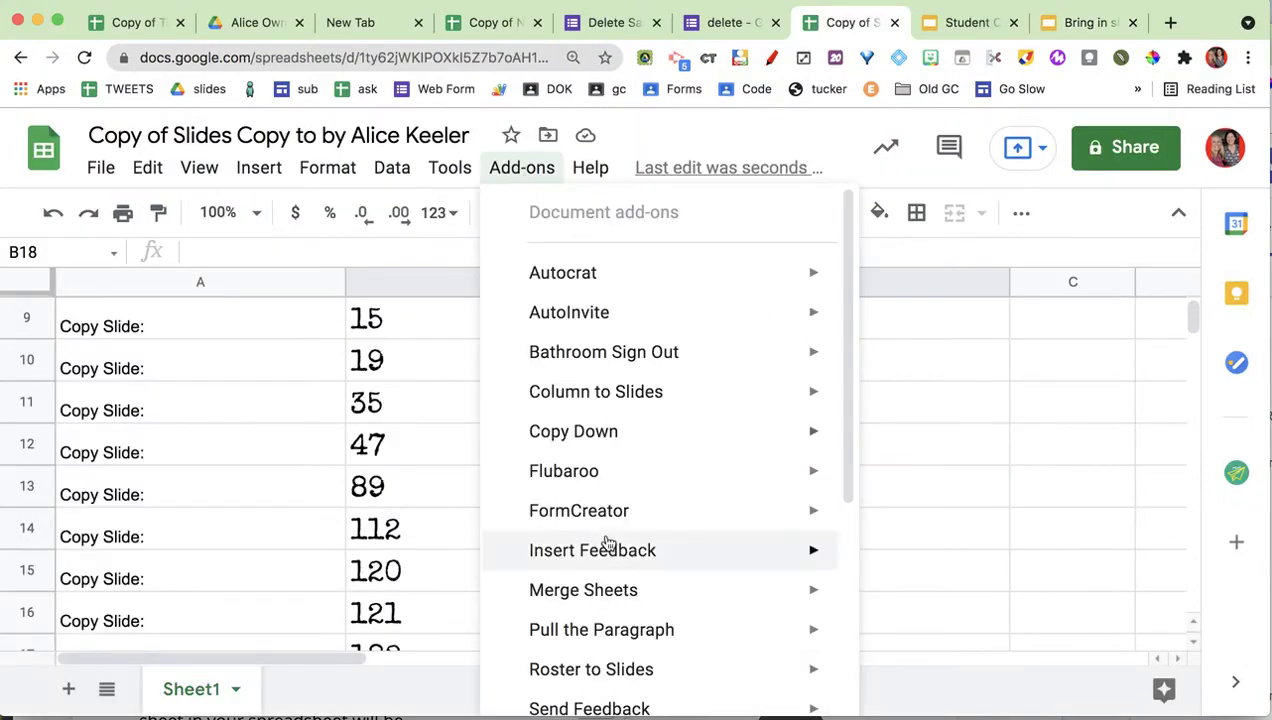
scroll(605, 545, "down", 4)
mouse_move(601, 598)
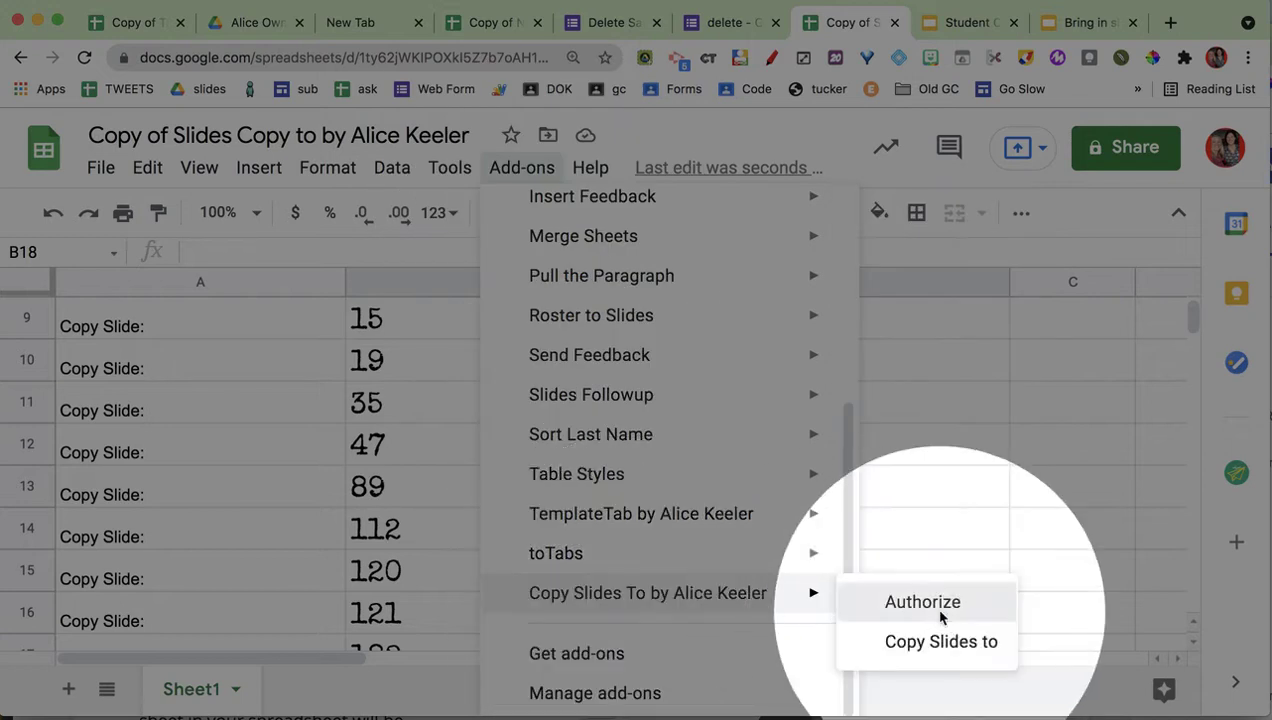
left_click(940, 612)
left_click(668, 474)
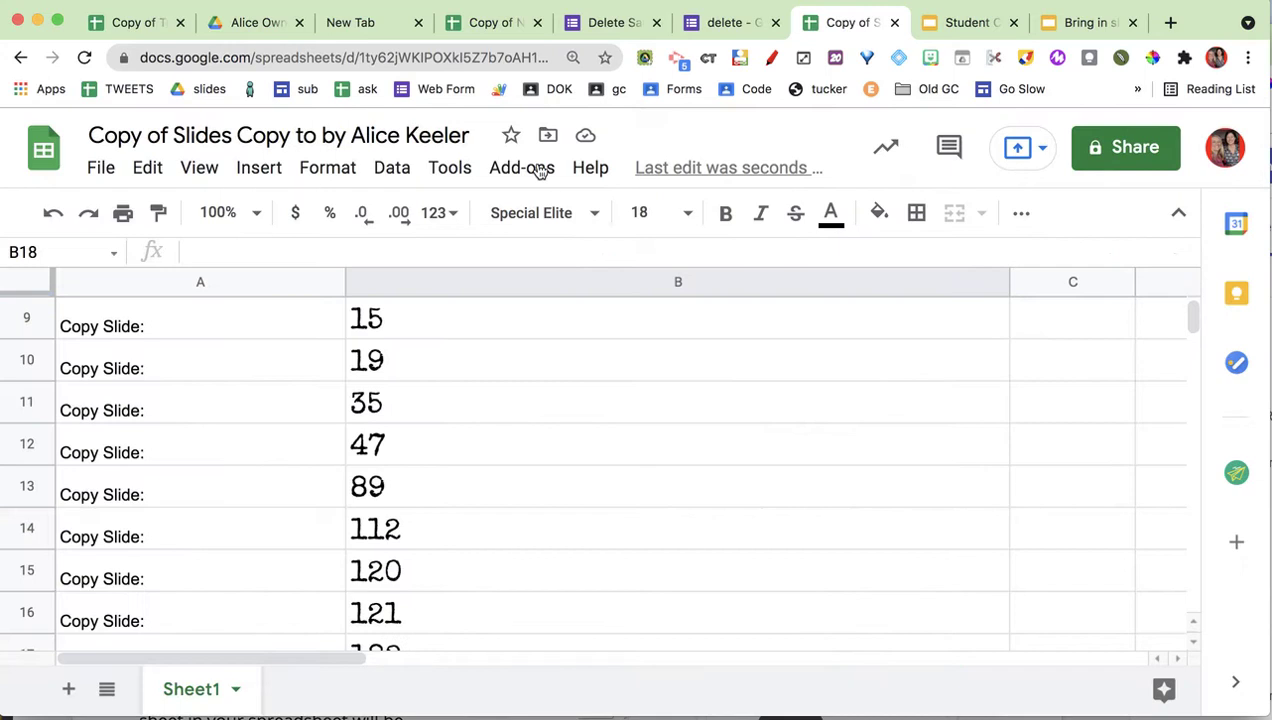
Run Copy Slides To and check the Bring in slides deck for copied slides.
left_click(540, 170)
mouse_move(596, 615)
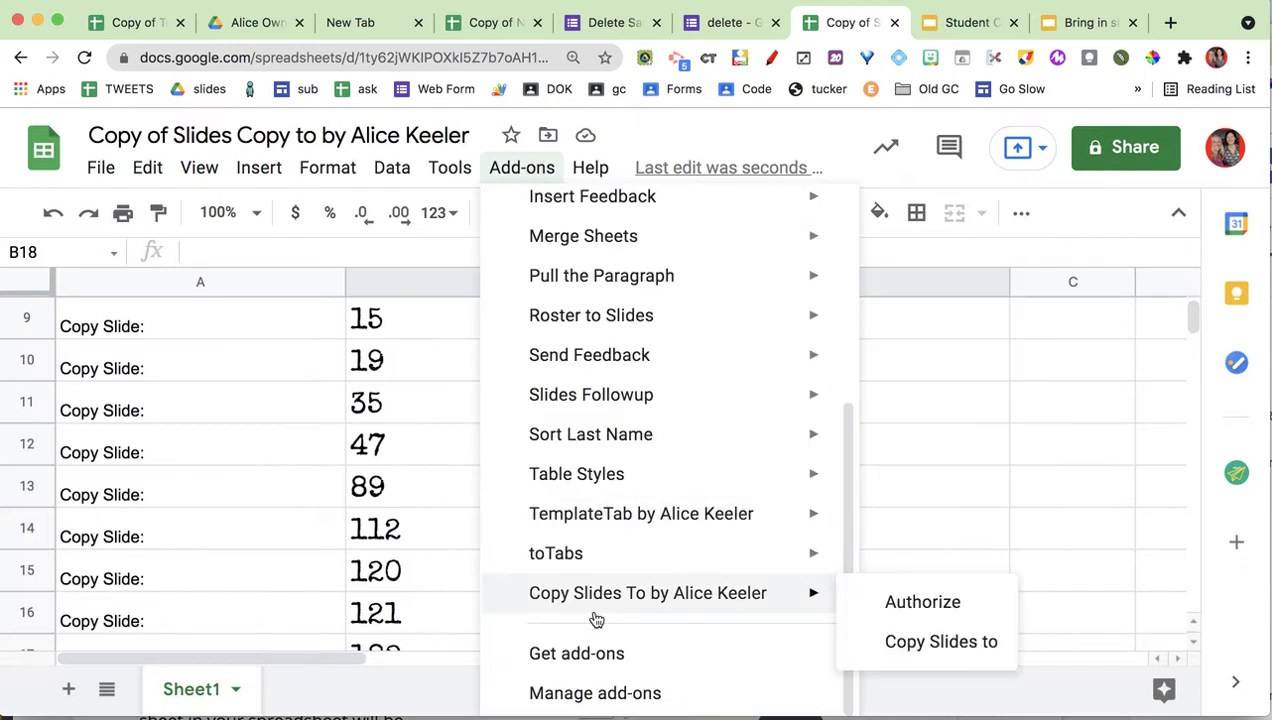
left_click(910, 645)
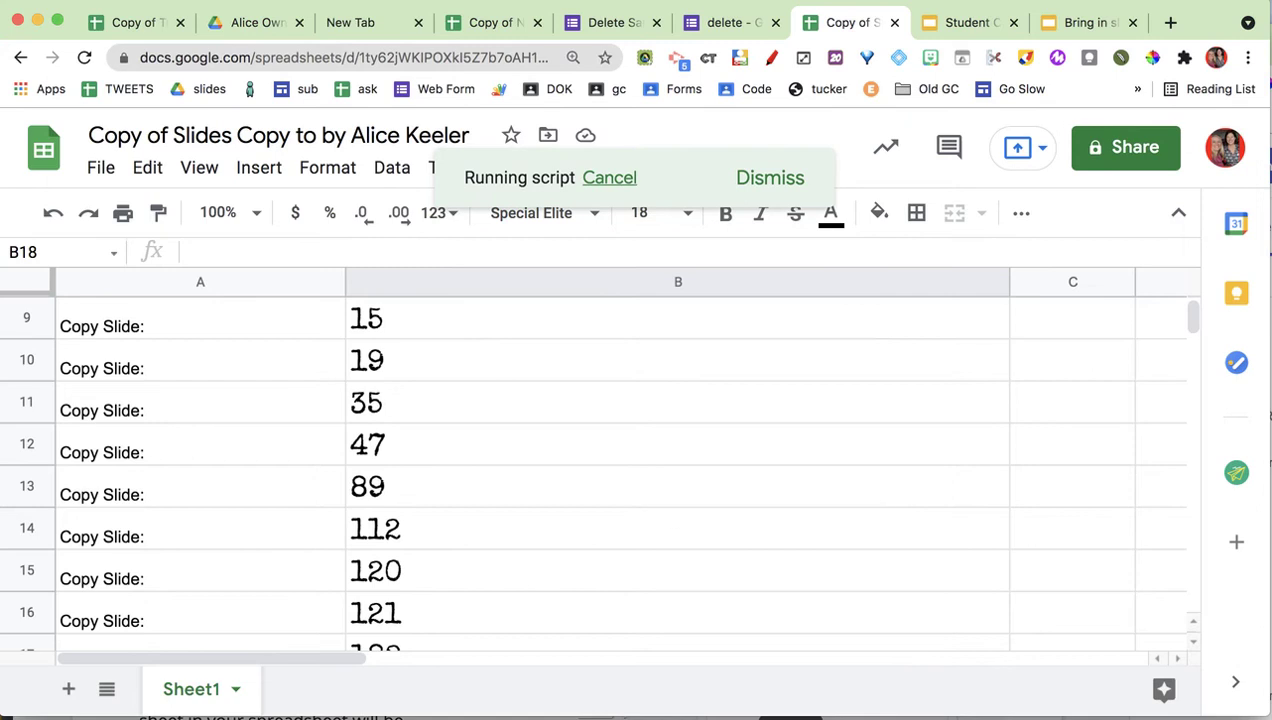
left_click(1073, 23)
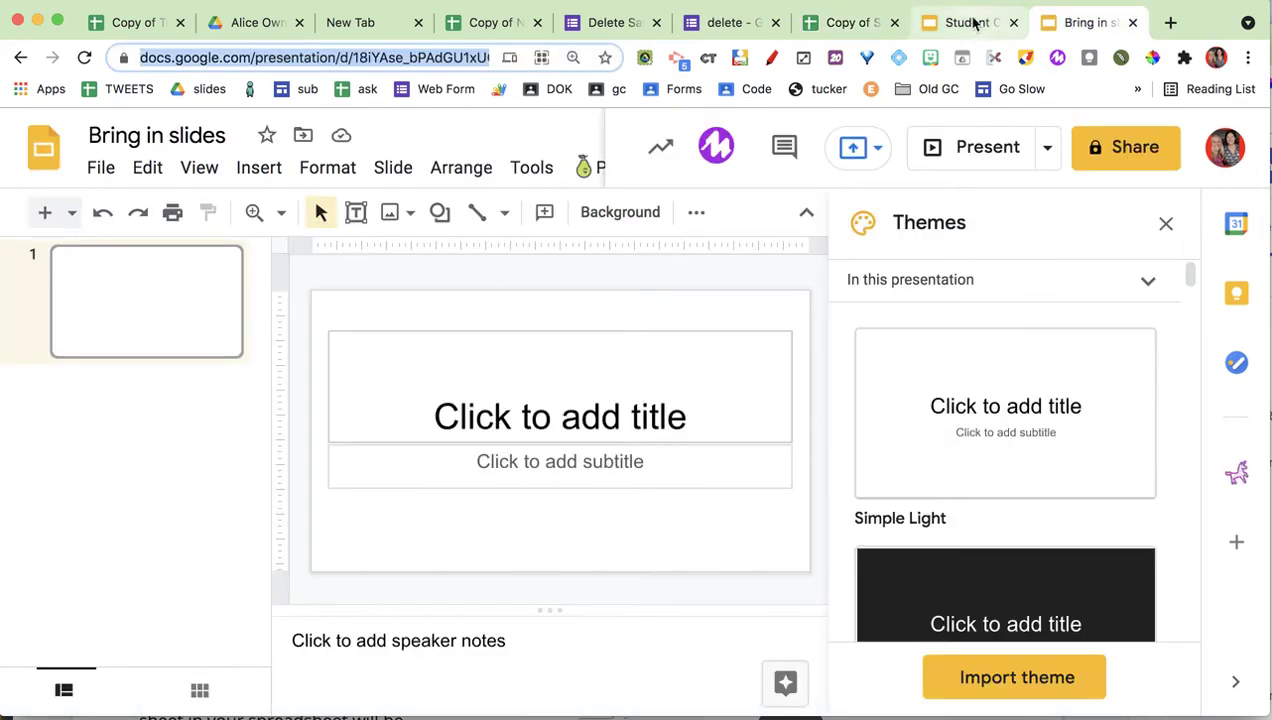
Check the spreadsheet, destination deck and source deck while the copy script runs, ending on the slide list.
left_click(843, 28)
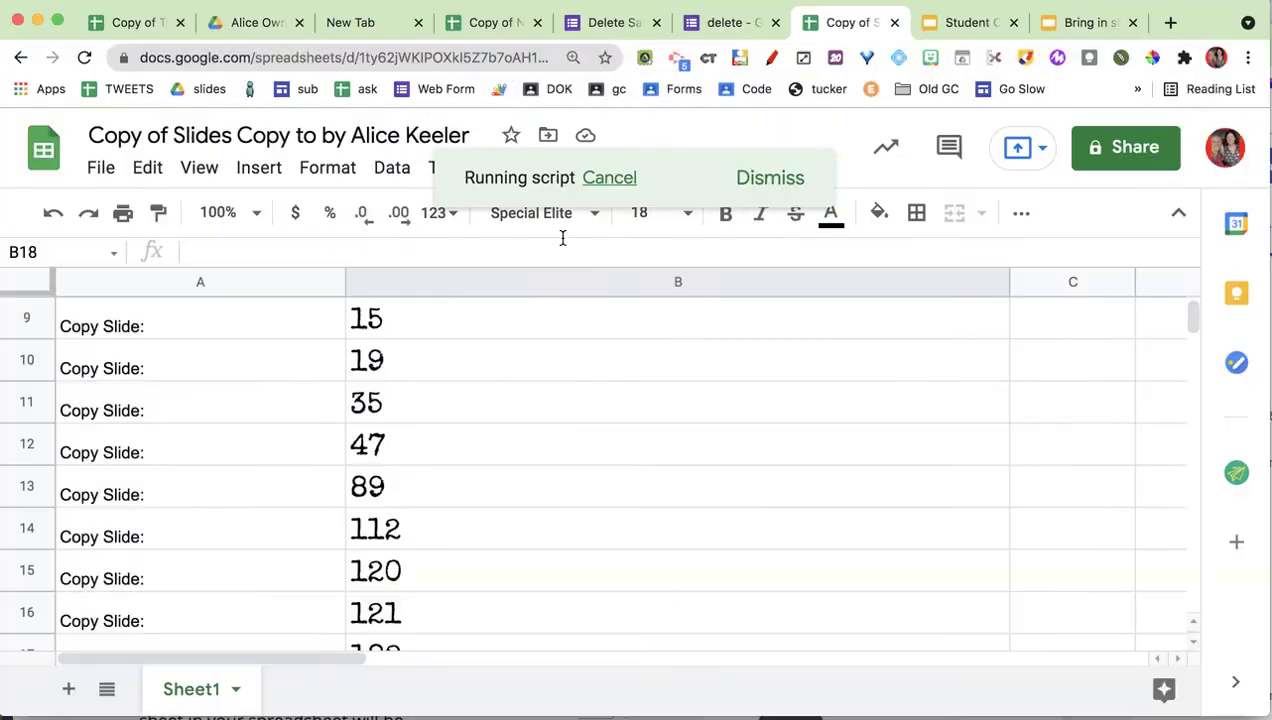
left_click(1065, 28)
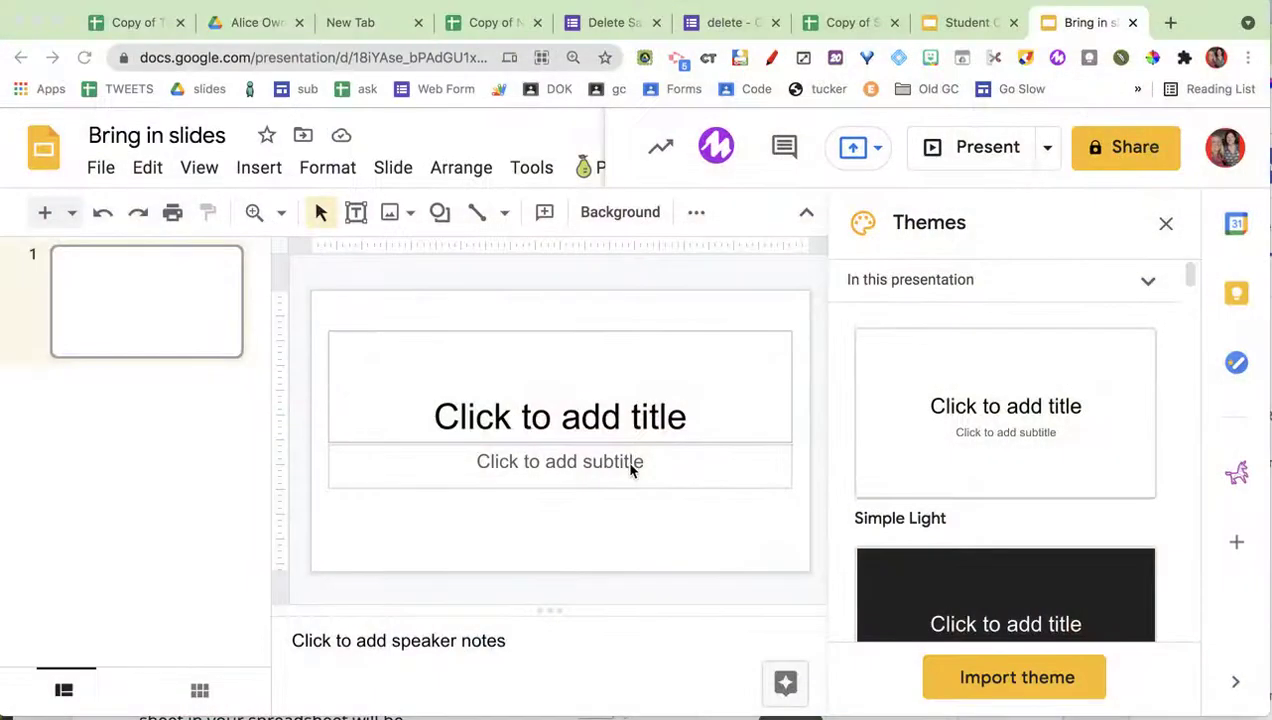
key("super+l")
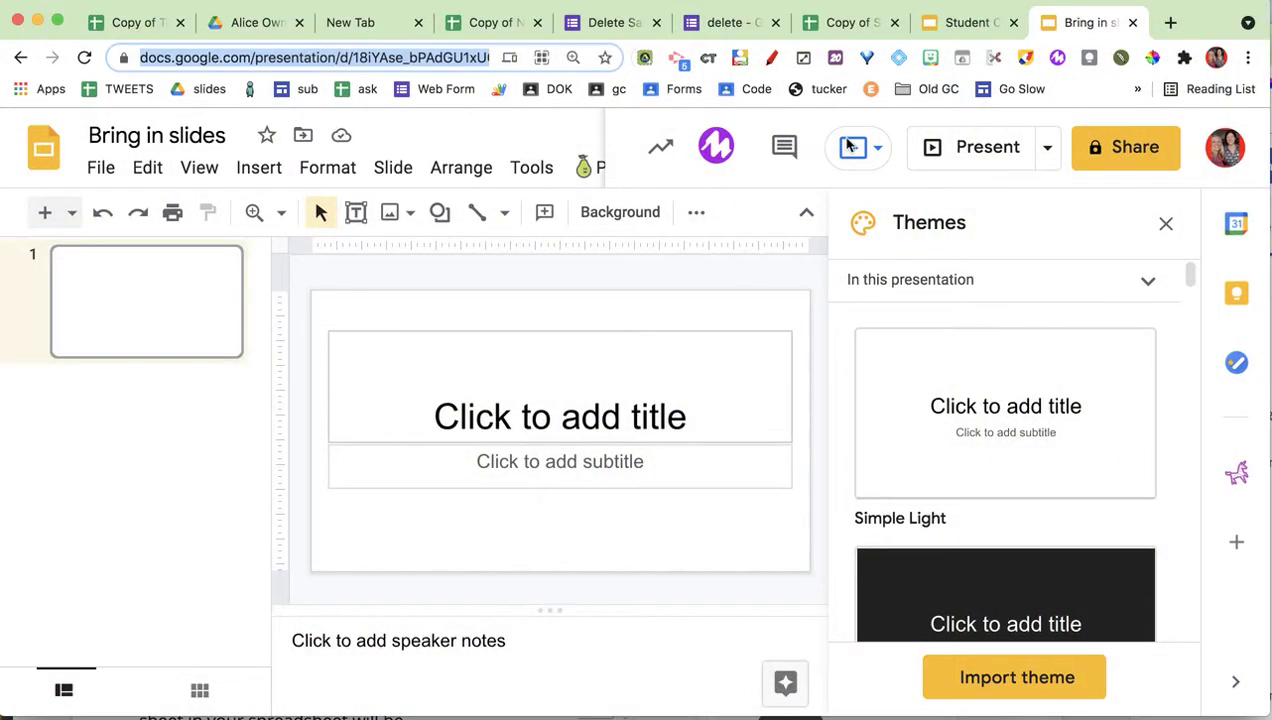
left_click(982, 24)
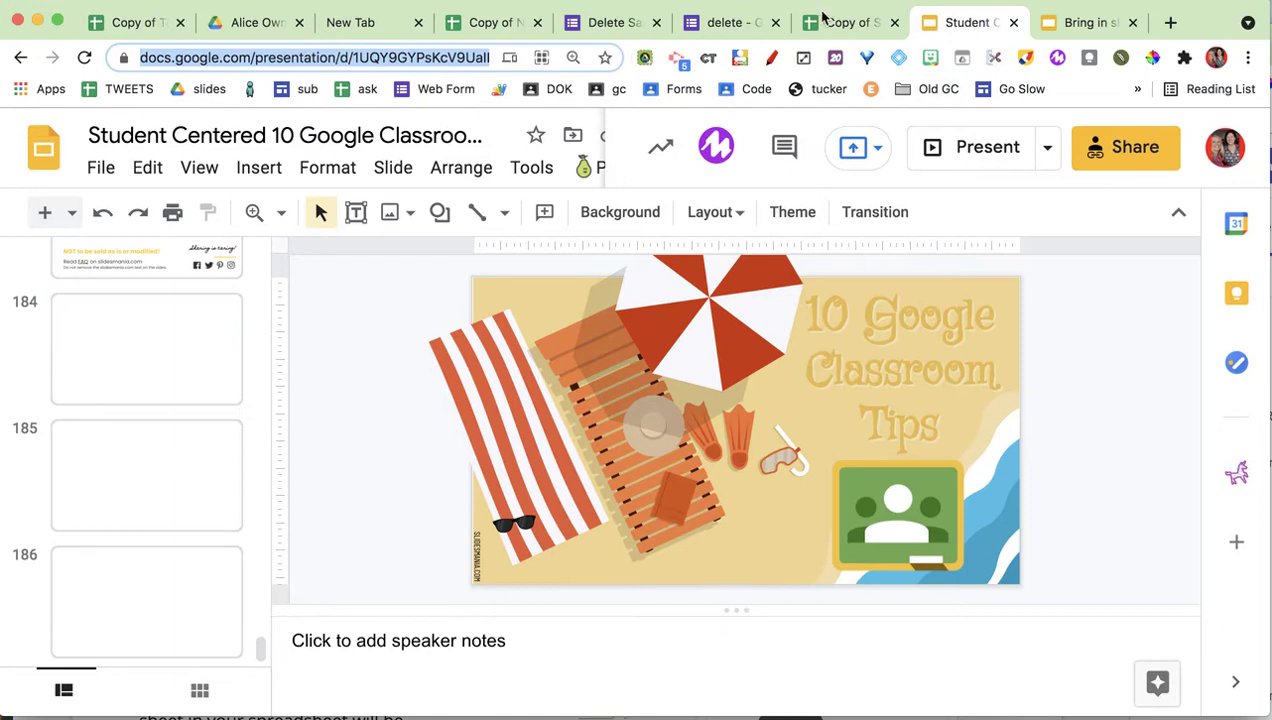
left_click(822, 16)
left_click(566, 358)
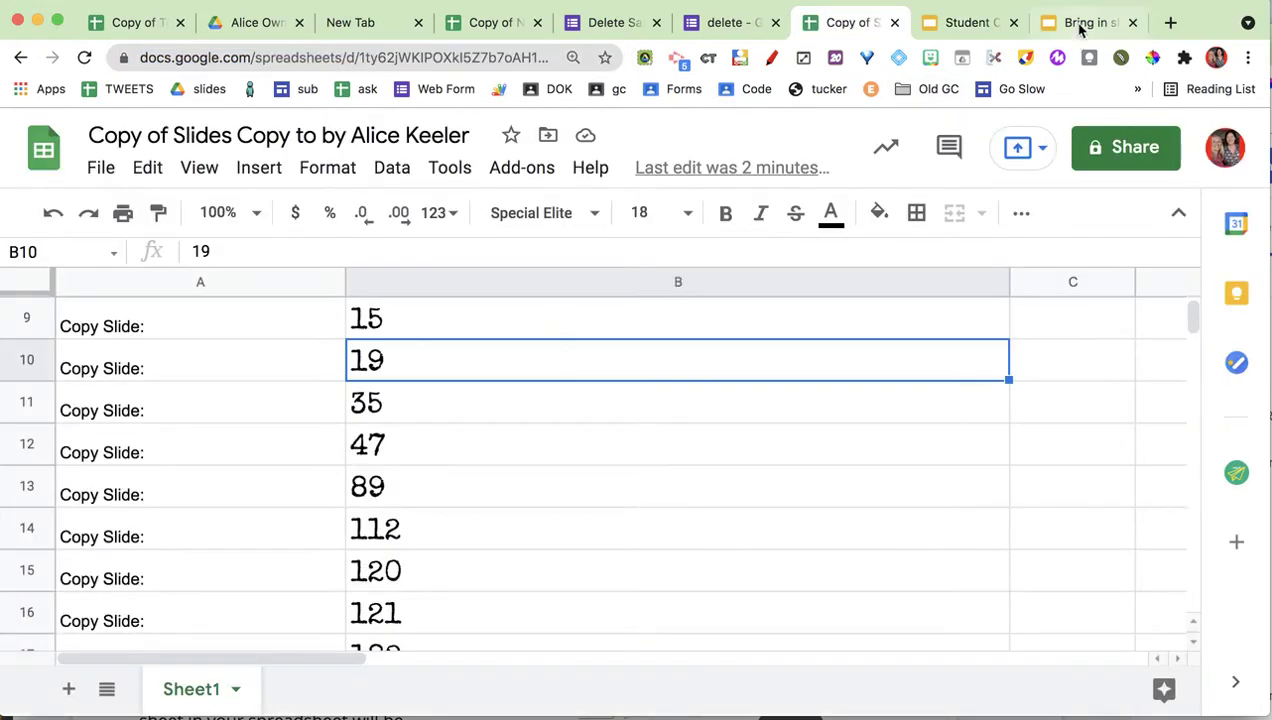
Reload the Bring in slides deck and scroll its filmstrip to review the copied slides.
left_click(1080, 24)
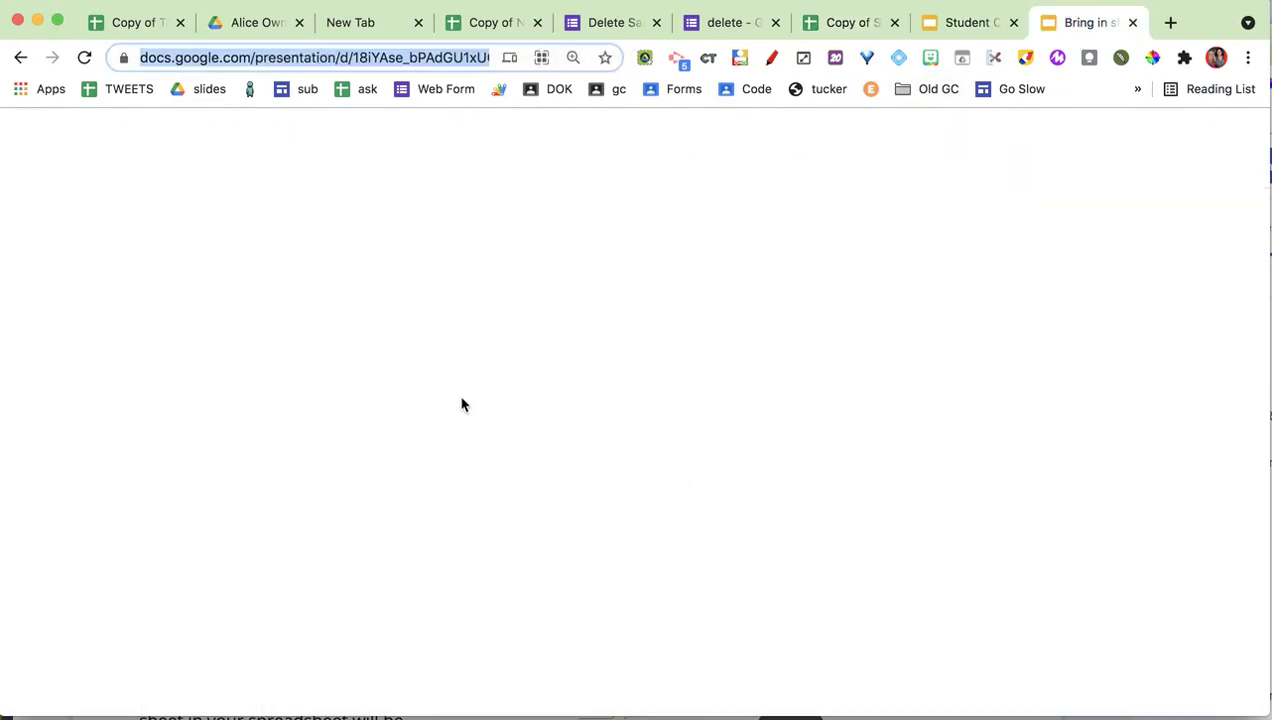
key("Return")
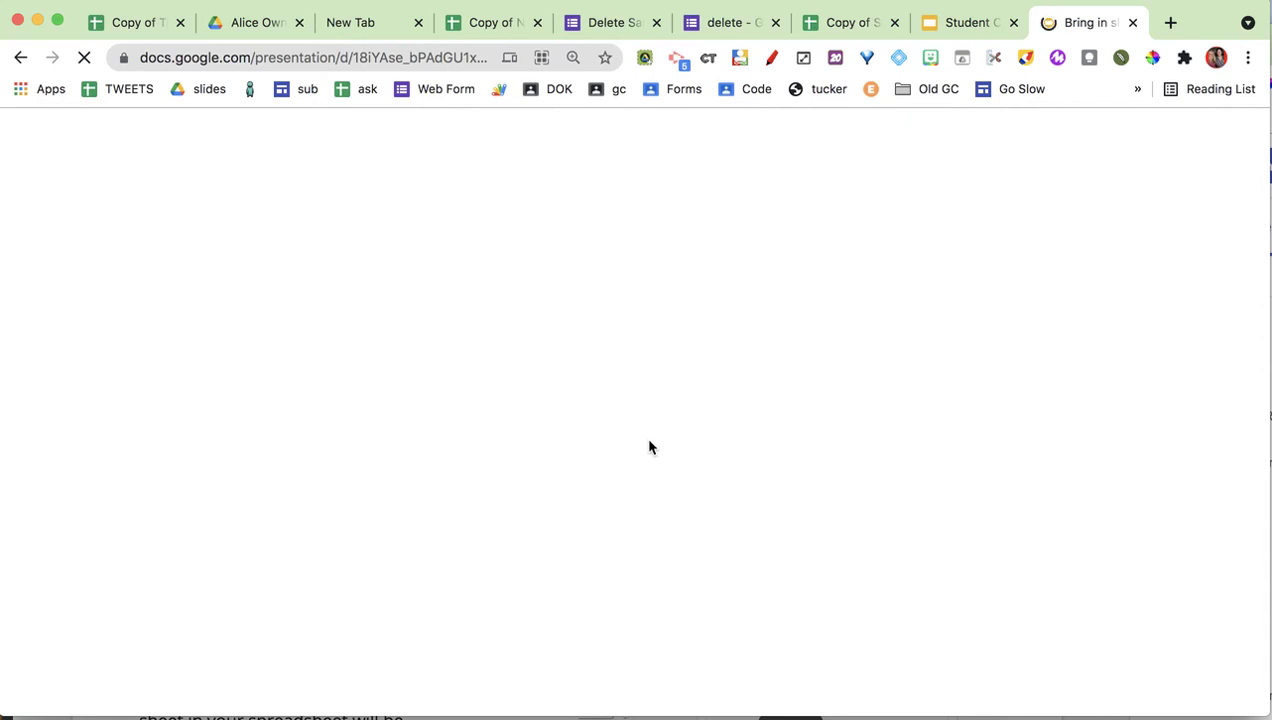
scroll(151, 472, "down", 10)
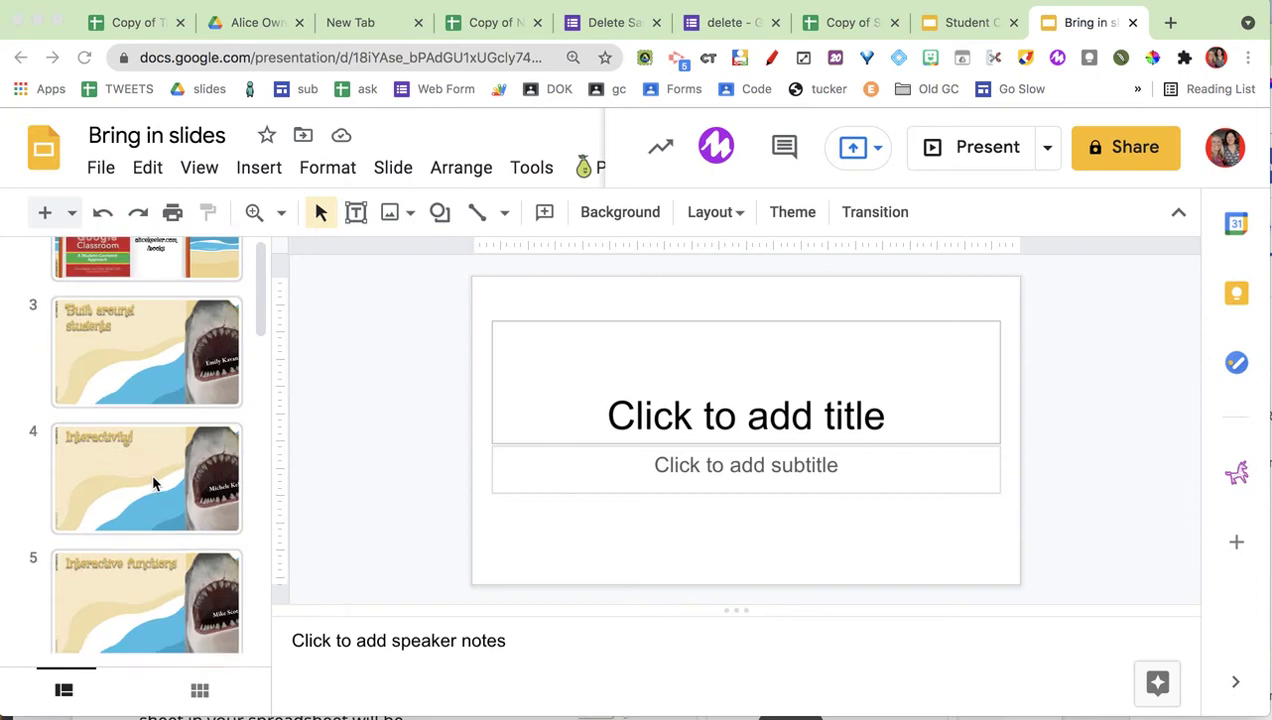
scroll(152, 477, "down", 2)
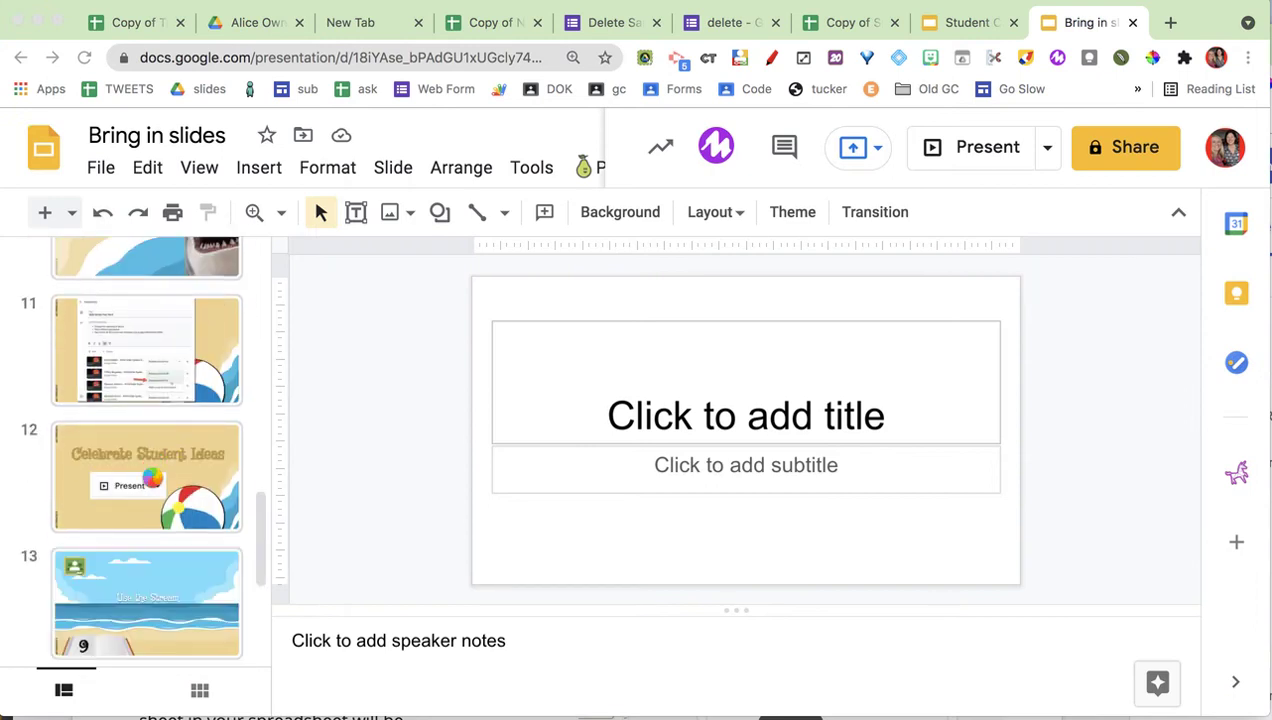
scroll(196, 541, "down", 2)
scroll(196, 541, "up", 4)
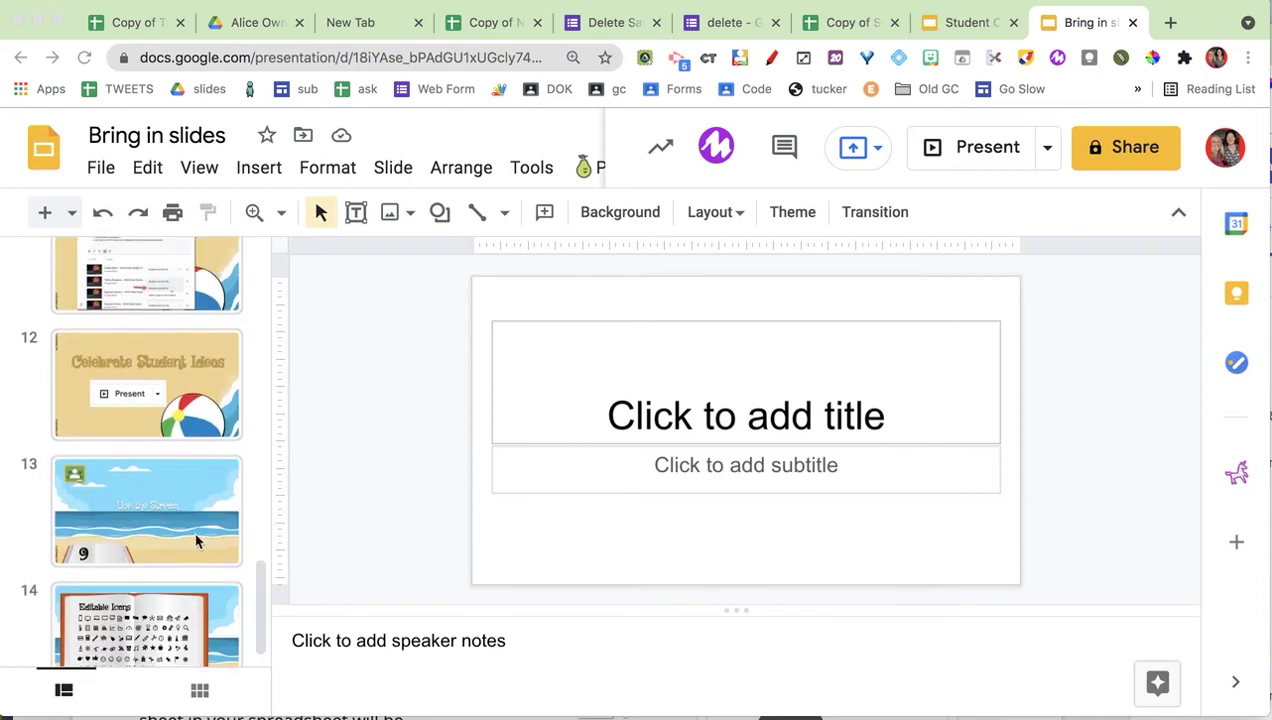
scroll(196, 541, "up", 3)
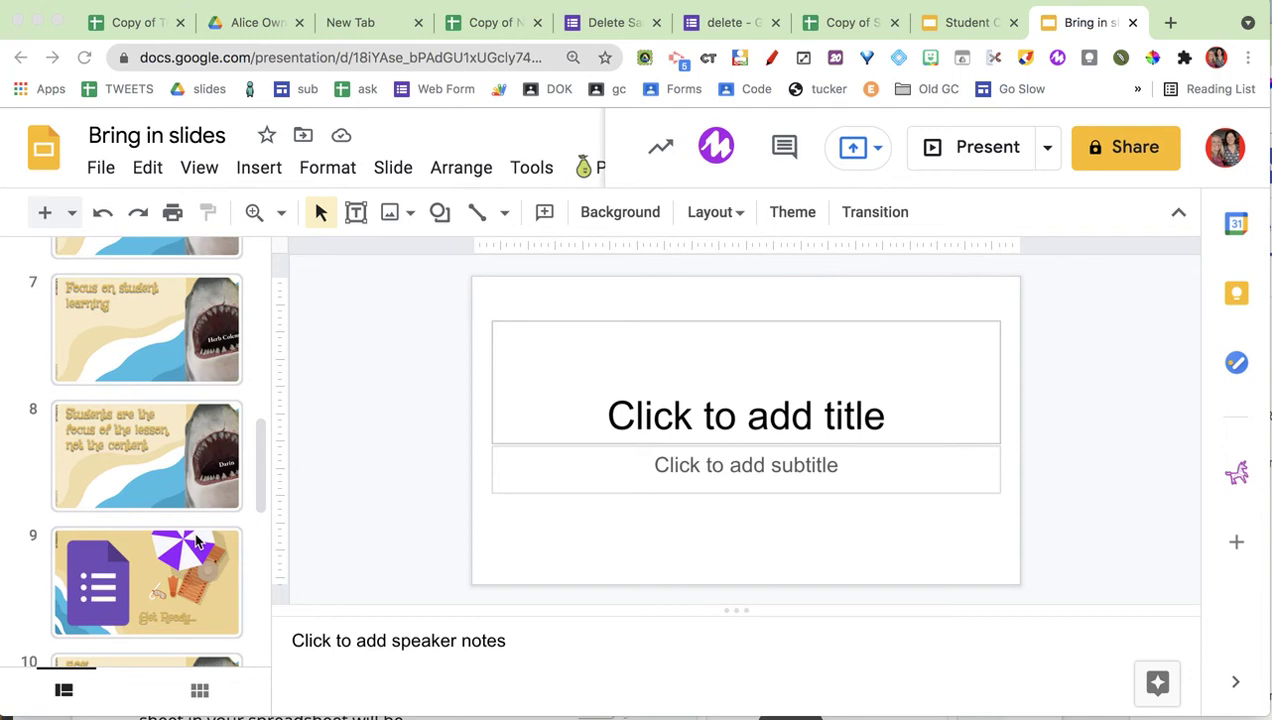
scroll(196, 541, "up", 8)
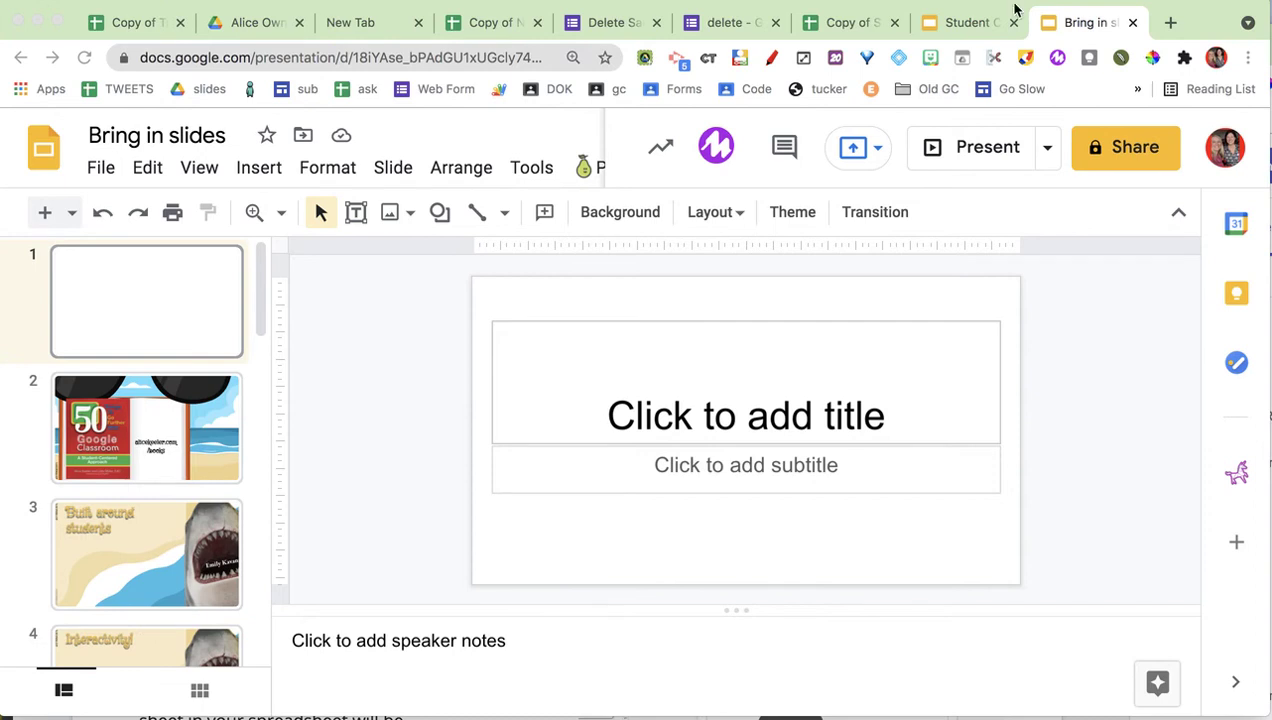
left_click(975, 20)
left_click(820, 28)
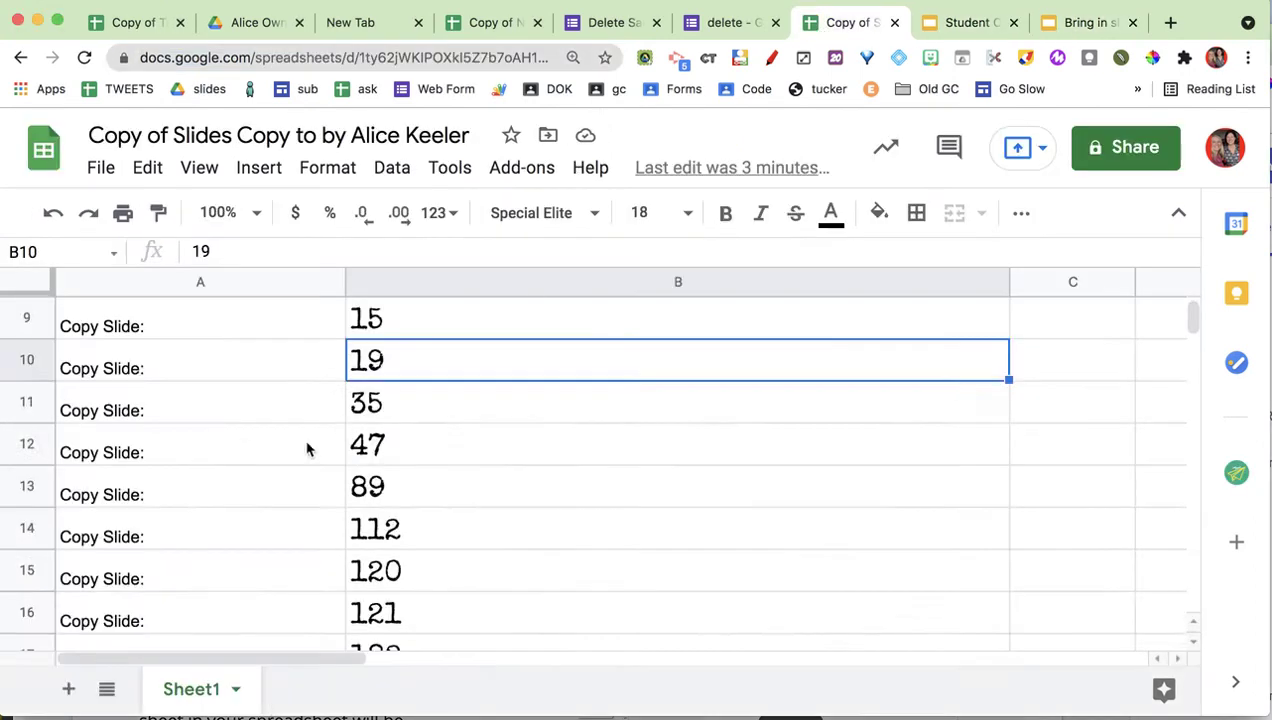
Delete rows 6 through 18 and fill the Copy Slide: label down column A to row 17.
scroll(221, 471, "down", 1)
scroll(222, 471, "up", 3)
scroll(381, 421, "up", 3)
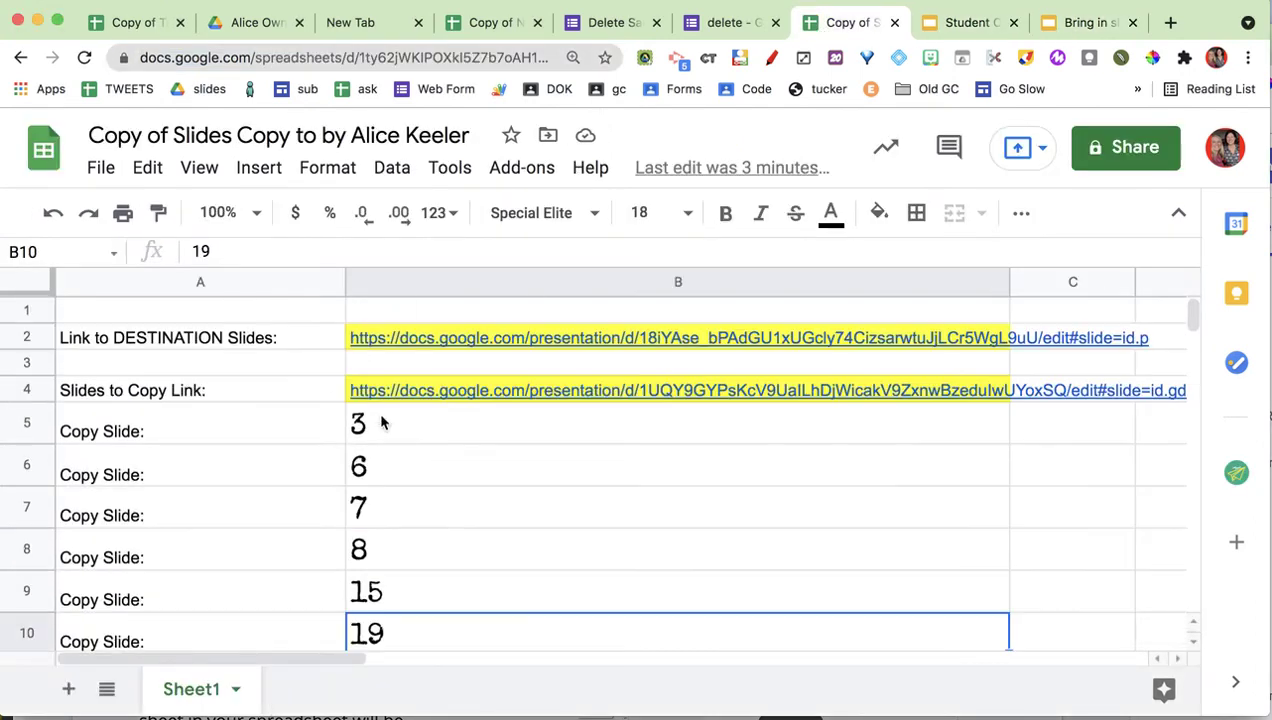
left_click_drag(30, 470, 32, 440)
right_click(31, 446)
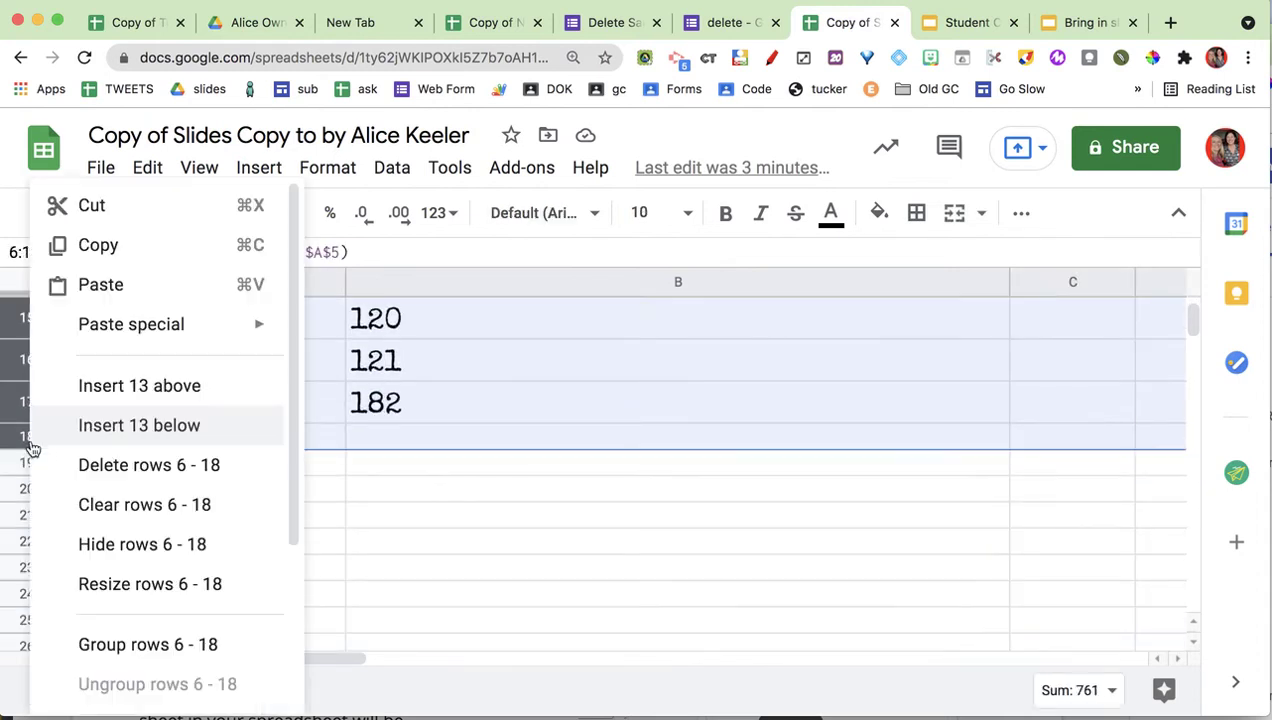
left_click(150, 472)
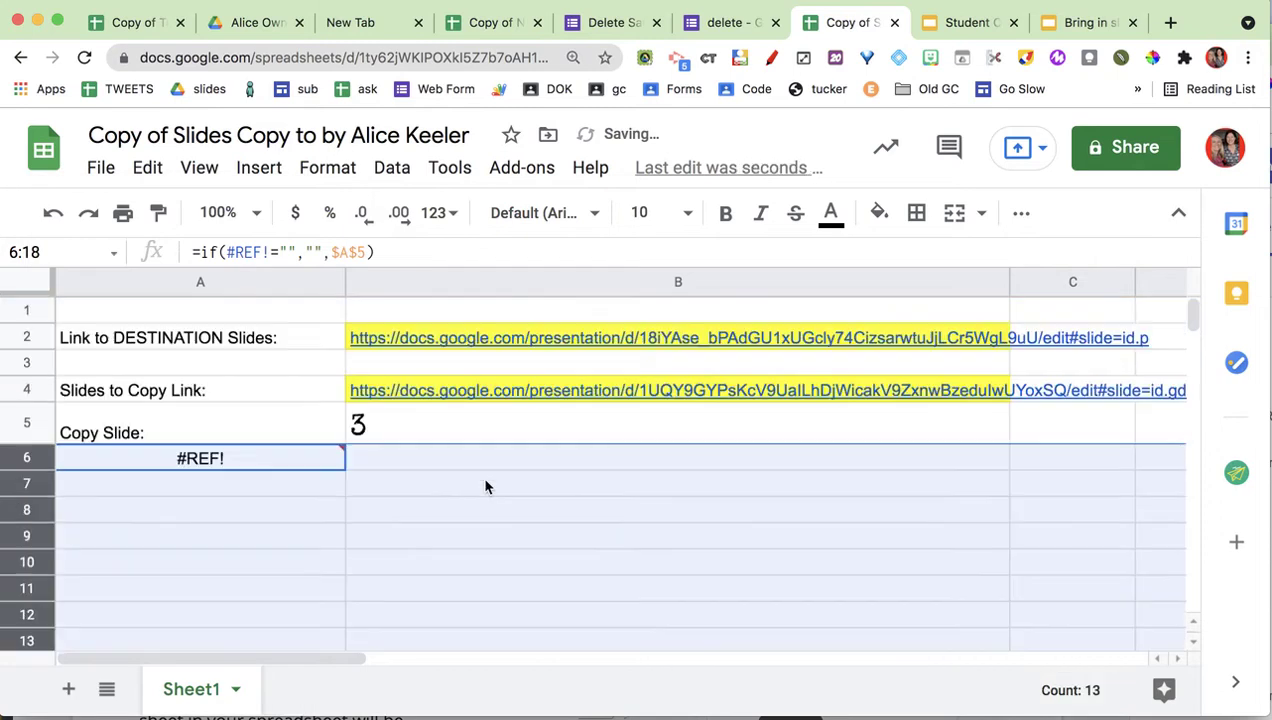
left_click(396, 432)
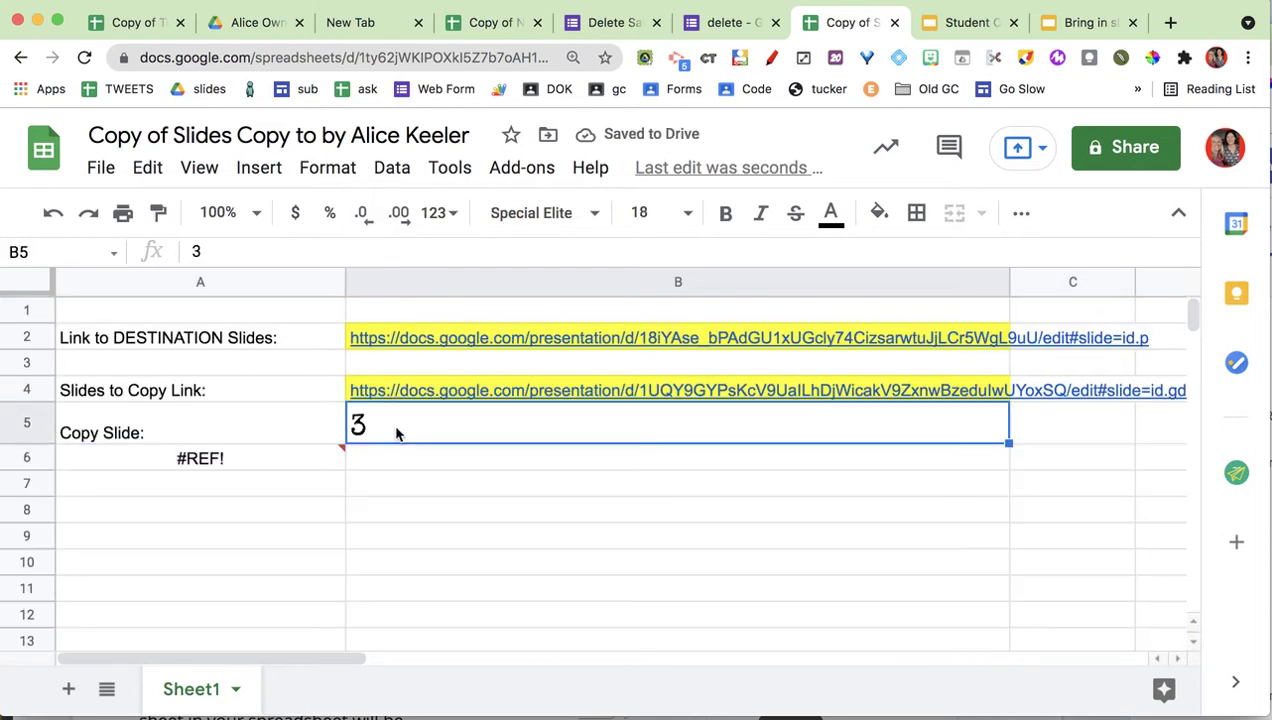
key("Return")
left_click(320, 434)
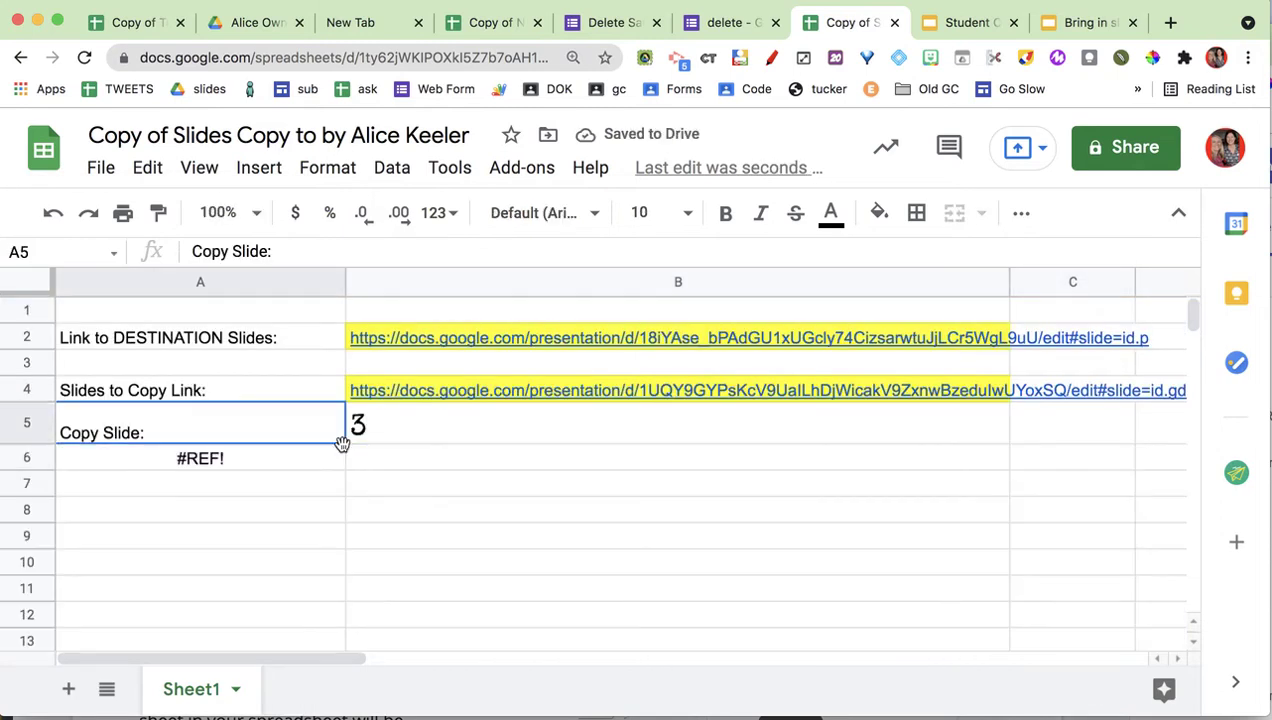
left_click_drag(338, 474, 298, 702)
scroll(428, 486, "up", 2)
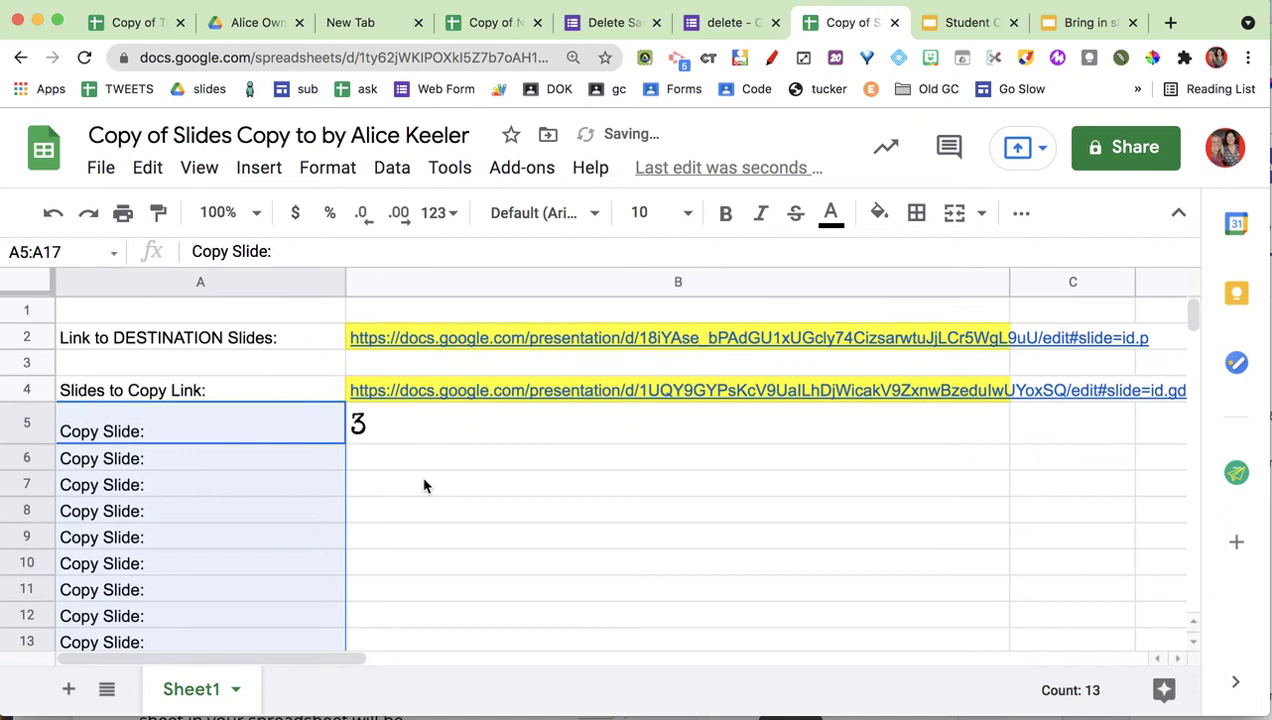
left_click(247, 440)
left_click(228, 282)
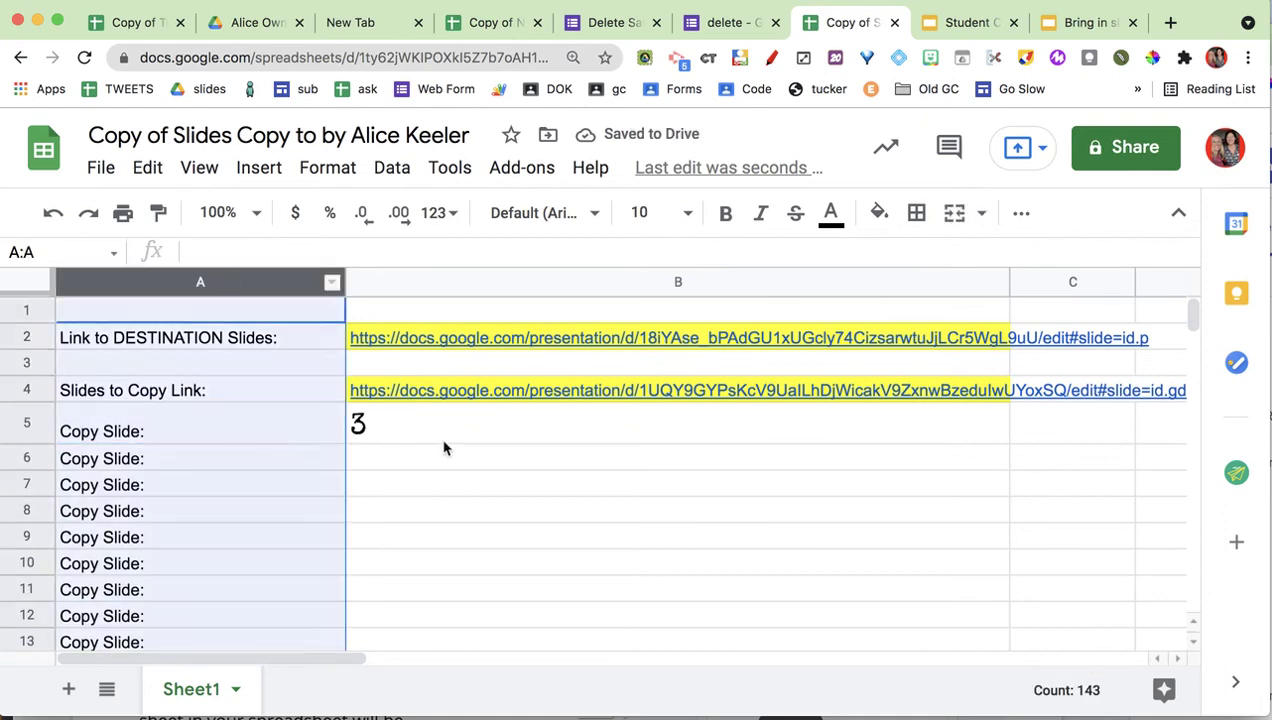
Enter slide numbers 91, 2, 3, 76, 3, 89, 3, 56, 3 in cells B6 through B14.
left_click(444, 442)
left_click(425, 463)
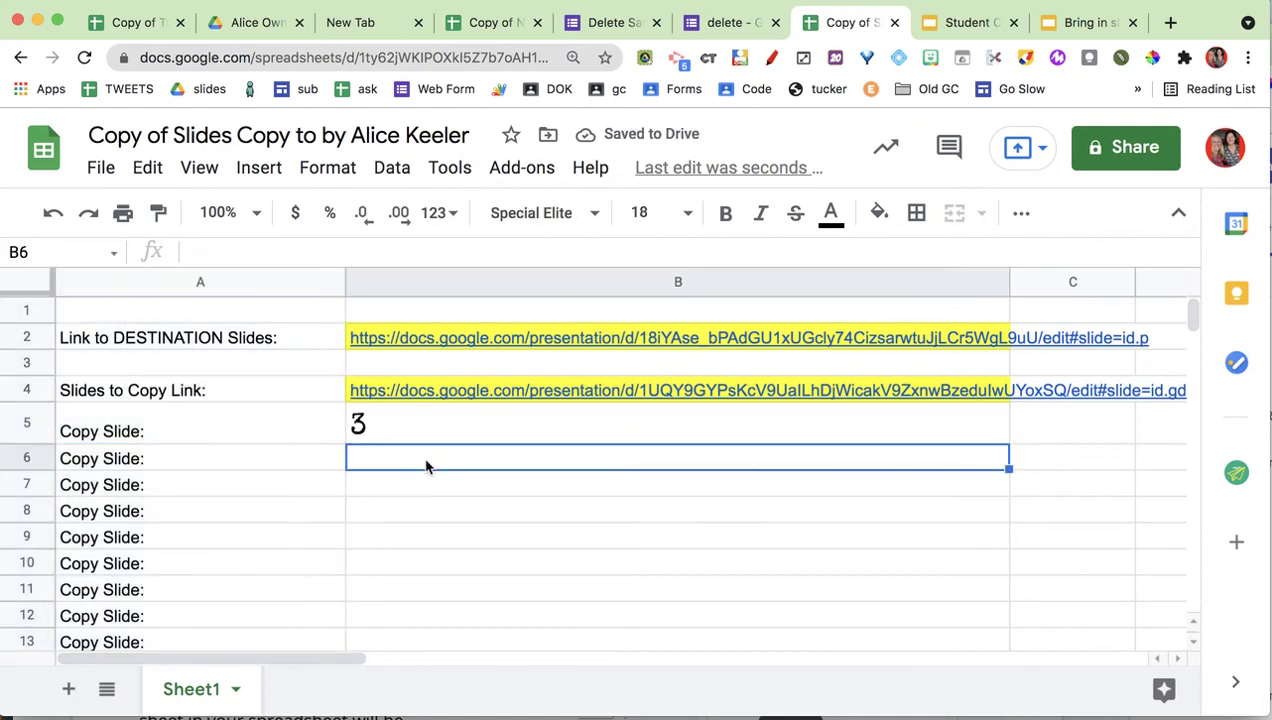
type("91")
key("Return")
type("2")
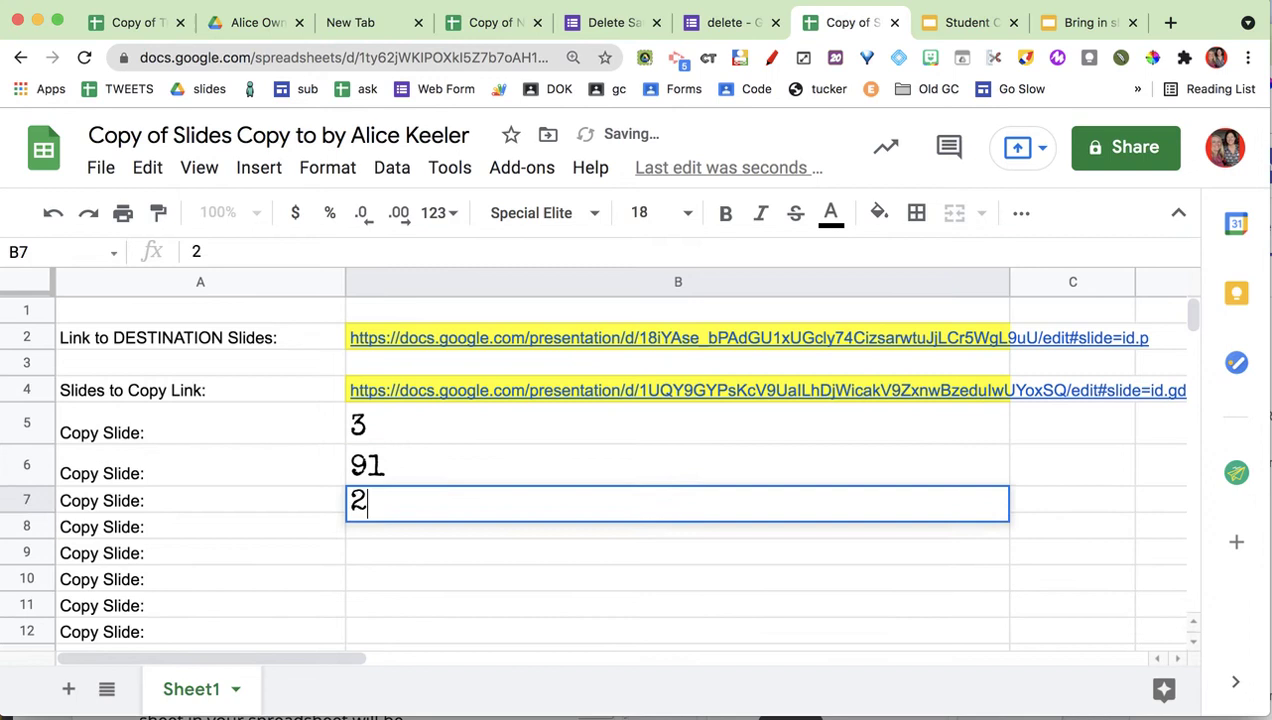
key("Return")
type("3")
key("Return")
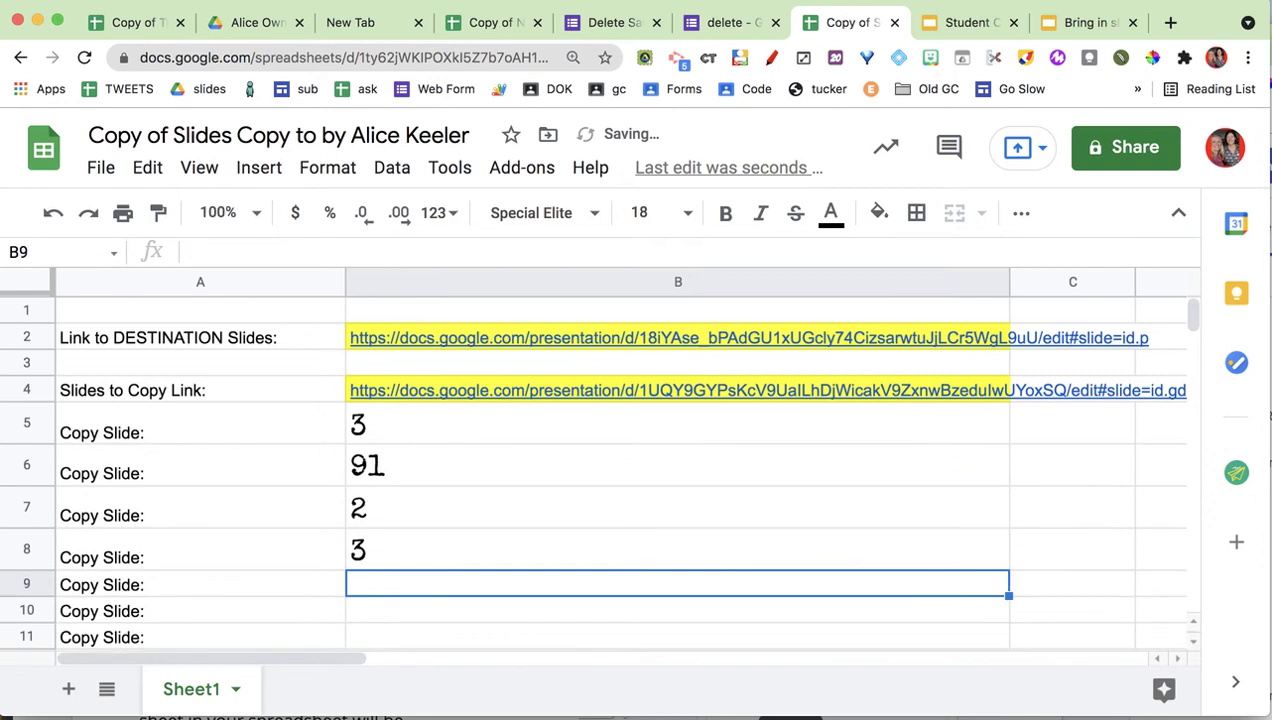
type("76")
key("Return")
type("3")
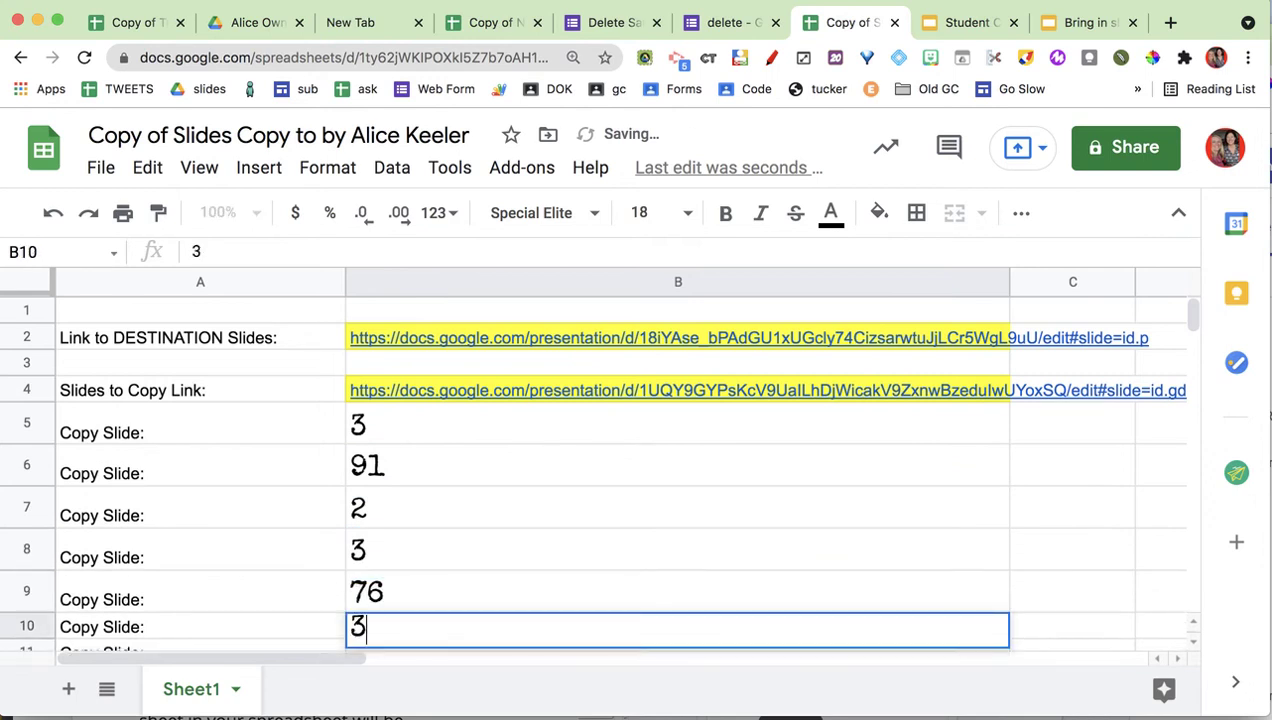
key("Return")
type("89")
key("Return")
type("3")
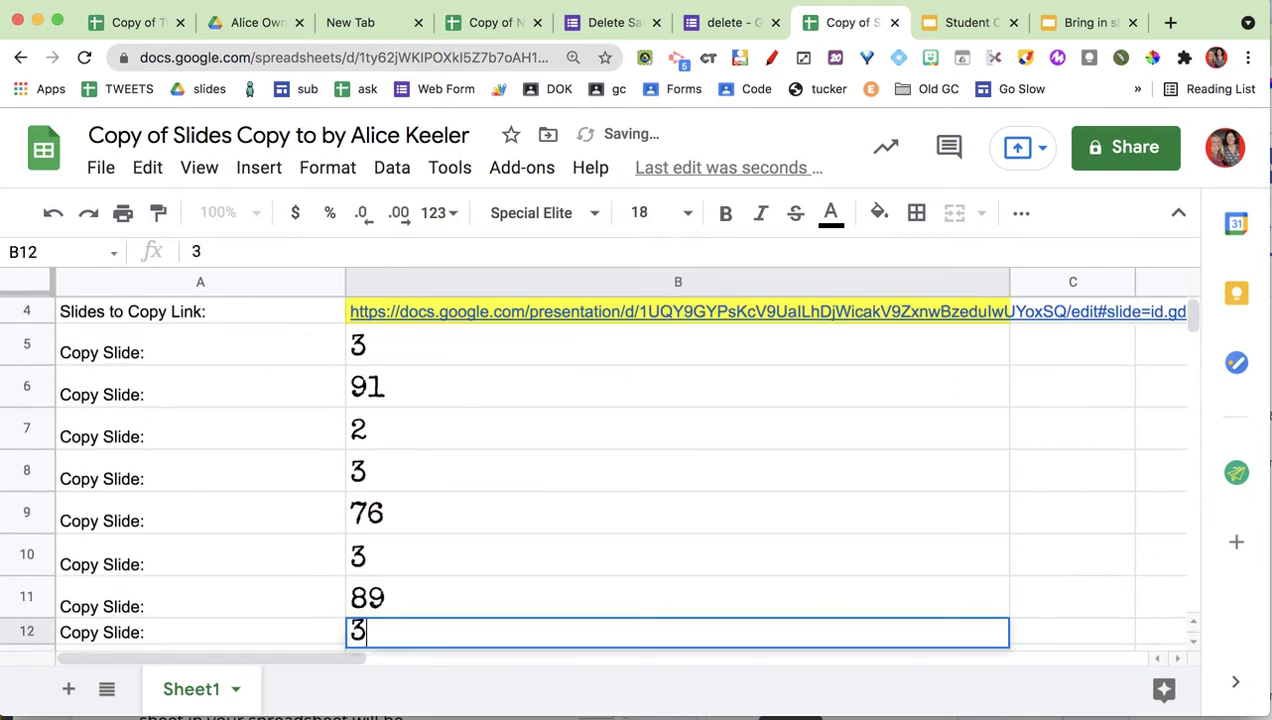
key("Return")
type("56")
key("Return")
type("3")
key("Return")
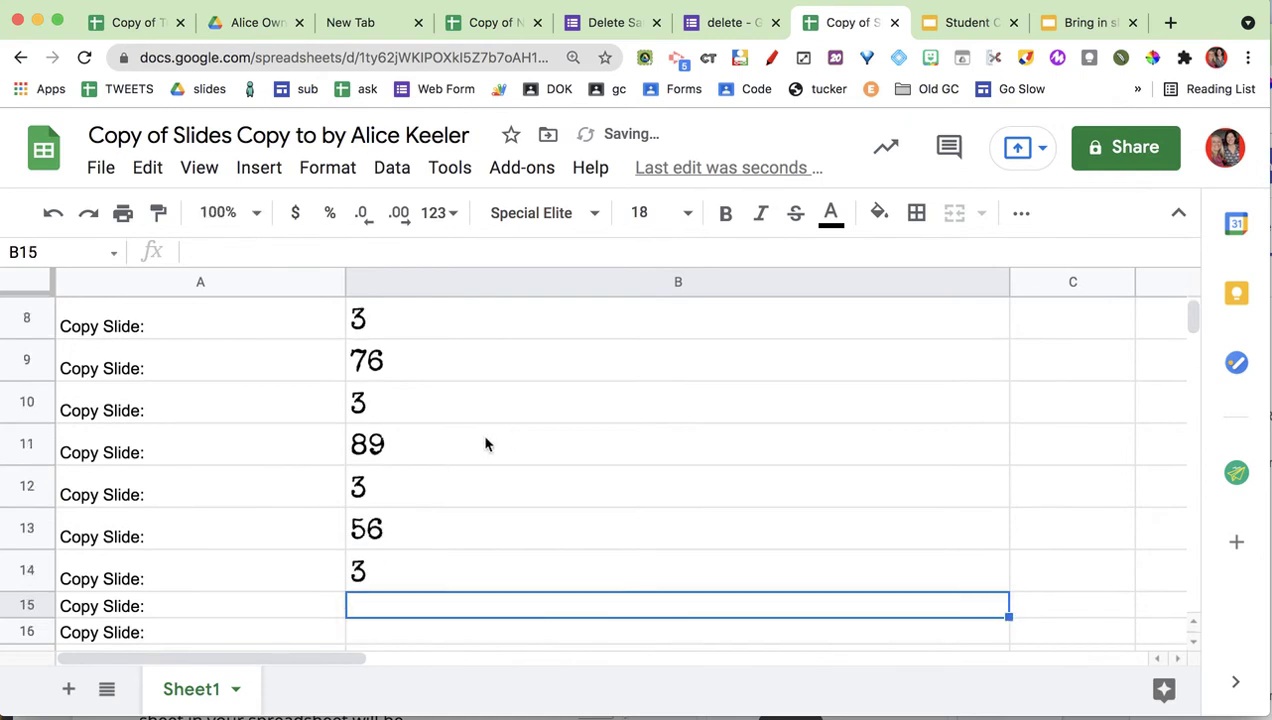
scroll(485, 444, "up", 5)
Review the listed slide numbers, noting slide 3 repeats in B10, B12 and B14.
left_click(462, 440)
left_click(452, 467)
left_click(455, 510)
left_click(457, 552)
scroll(457, 569, "down", 1)
scroll(457, 569, "down", 3)
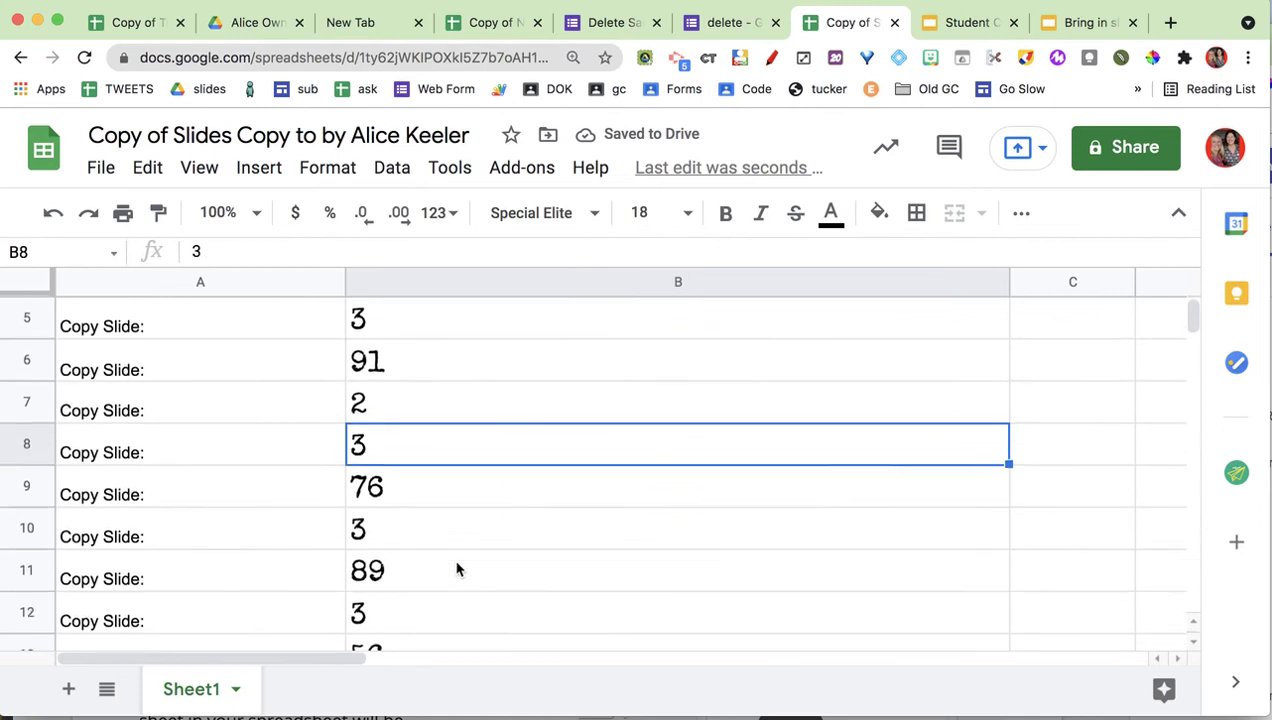
left_click(440, 565)
left_click(432, 497)
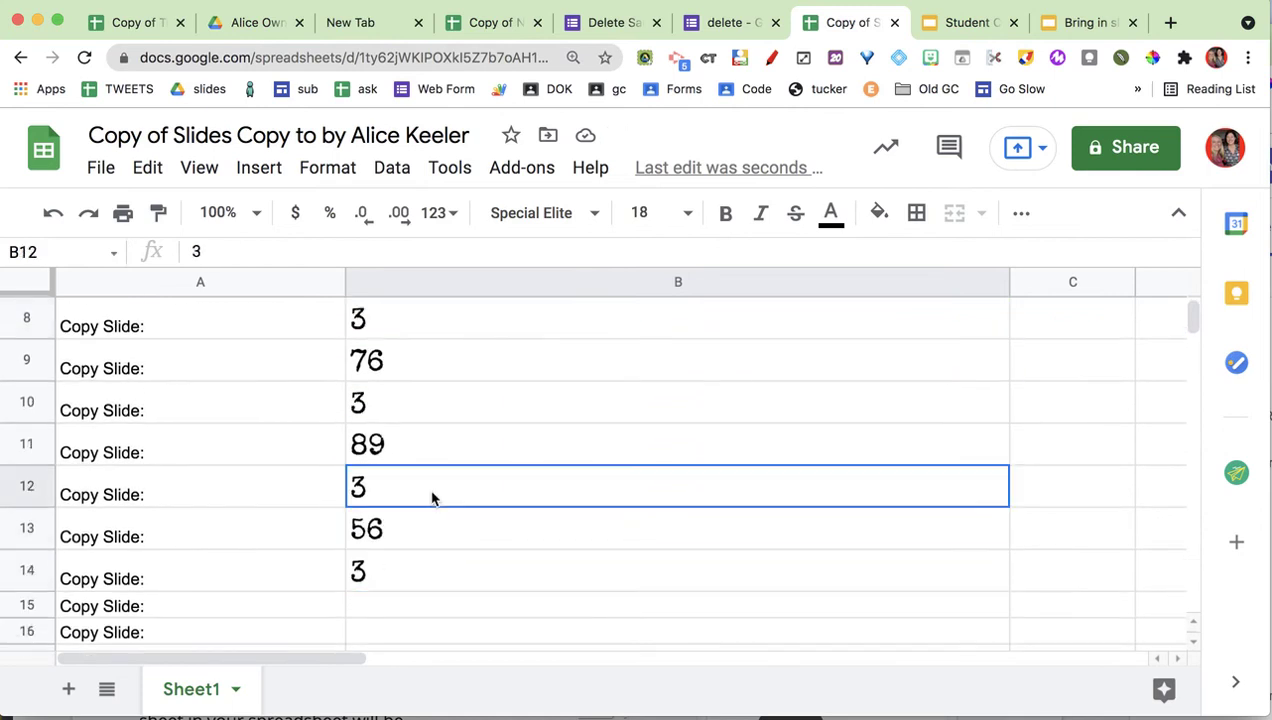
left_click(427, 407)
scroll(427, 407, "up", 1)
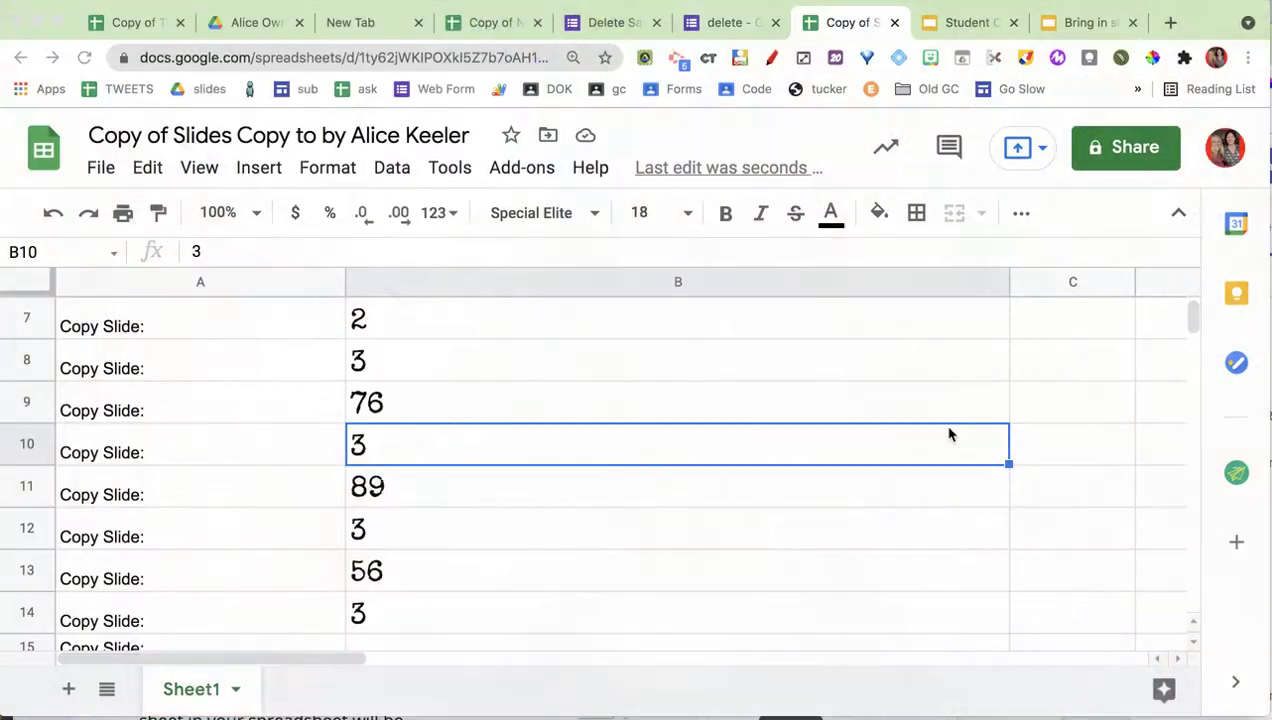
Run Copy Slides To again and scroll the Bring in slides deck to see the new slides.
left_click(522, 168)
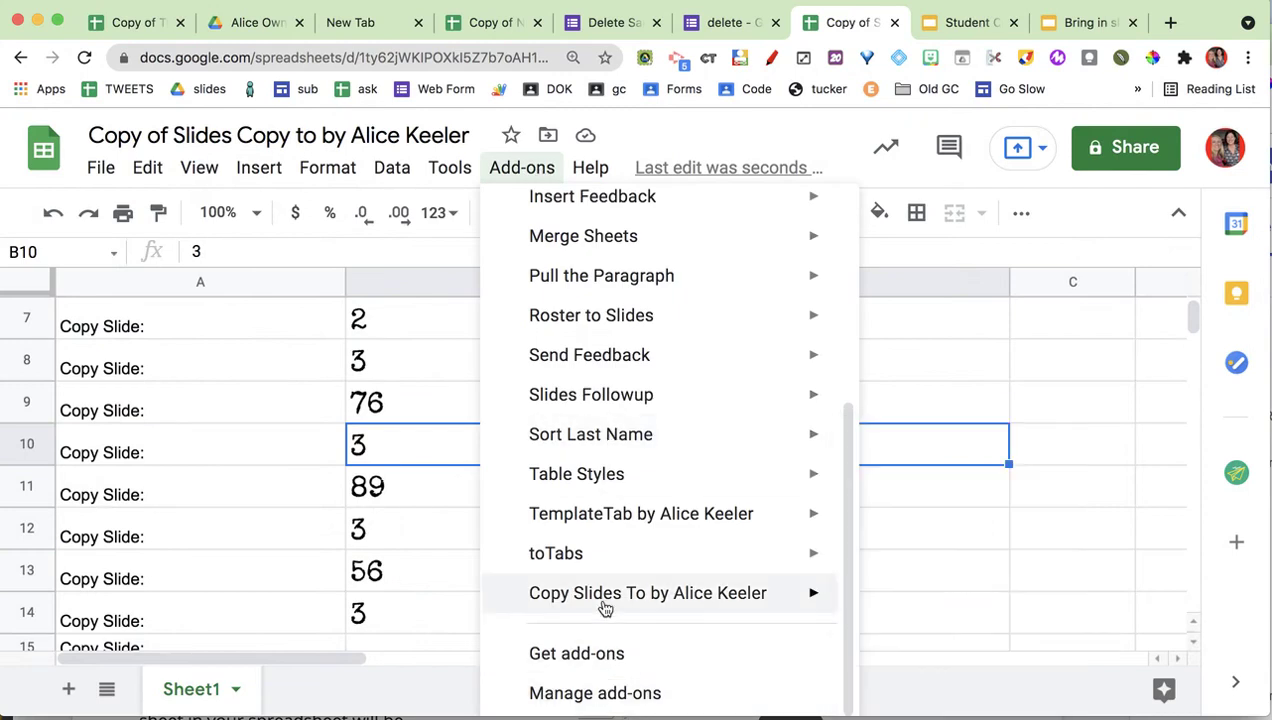
mouse_move(614, 600)
left_click(947, 641)
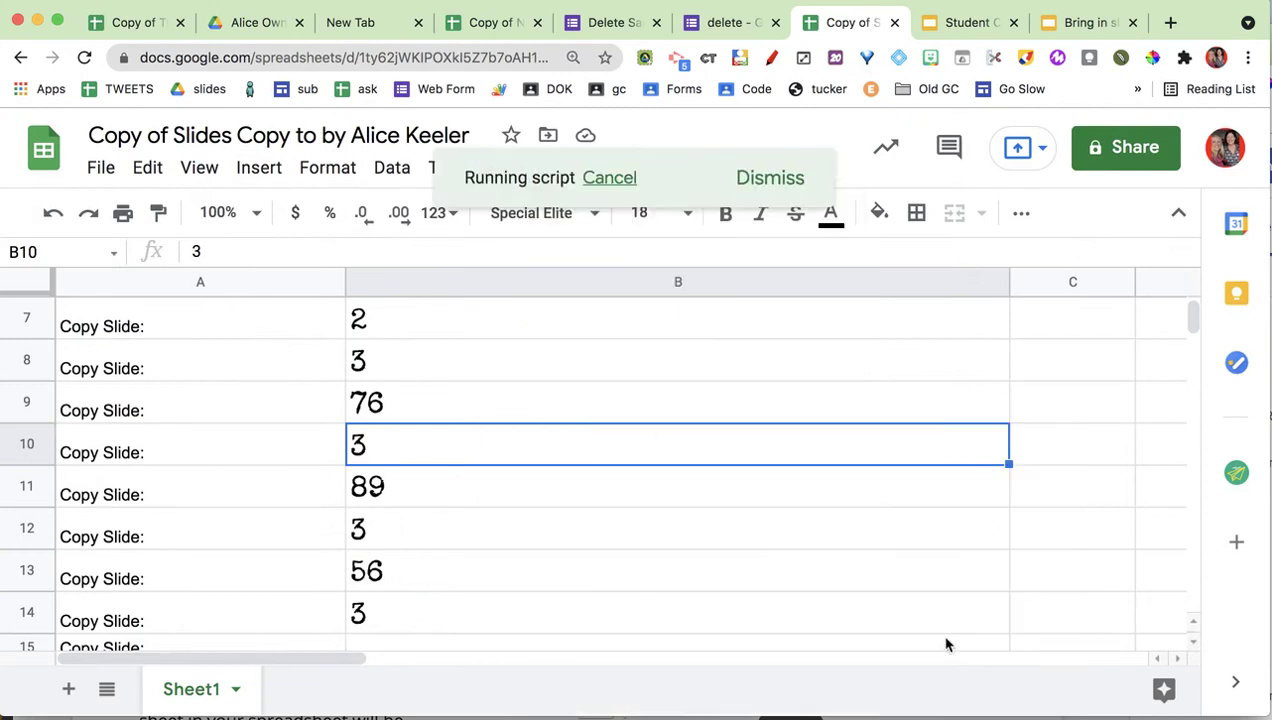
left_click(1082, 26)
scroll(155, 505, "down", 10)
scroll(155, 505, "down", 1)
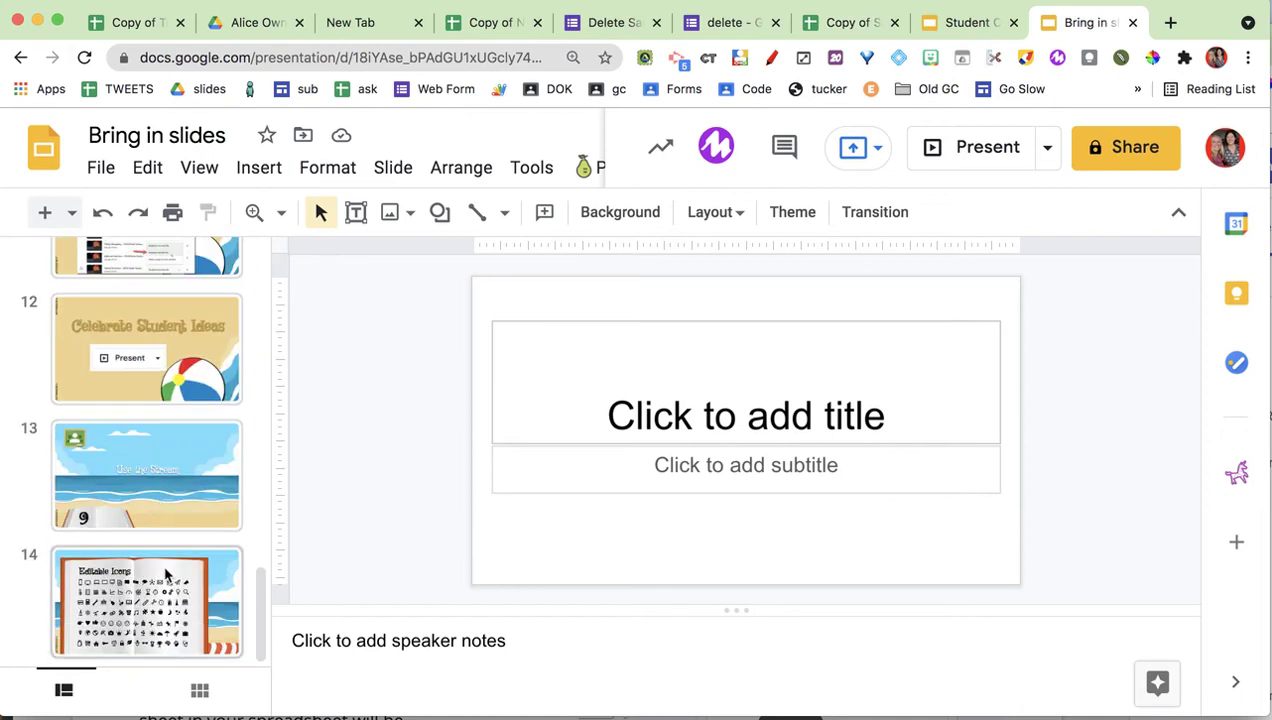
In the Bring in slides deck, check slide 14 and the copied slides 20 and 22.
left_click(165, 580)
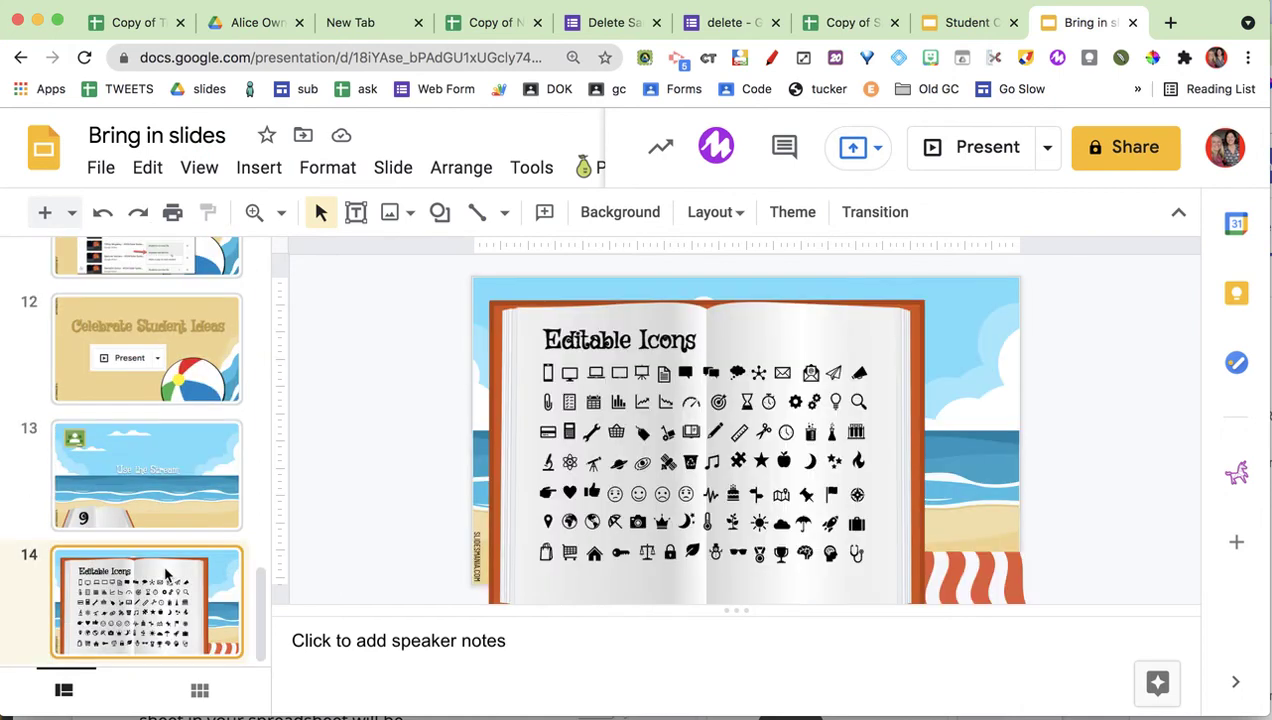
scroll(155, 450, "down", 1)
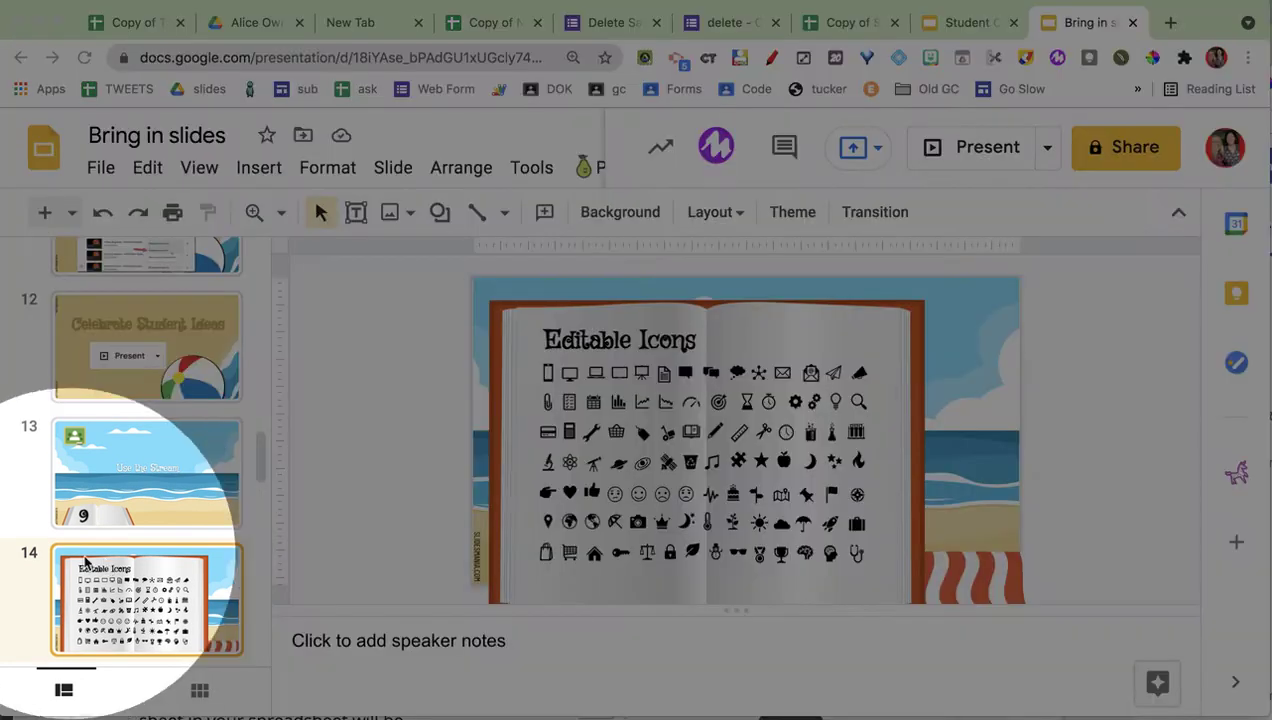
scroll(105, 565, "down", 4)
scroll(100, 565, "down", 10)
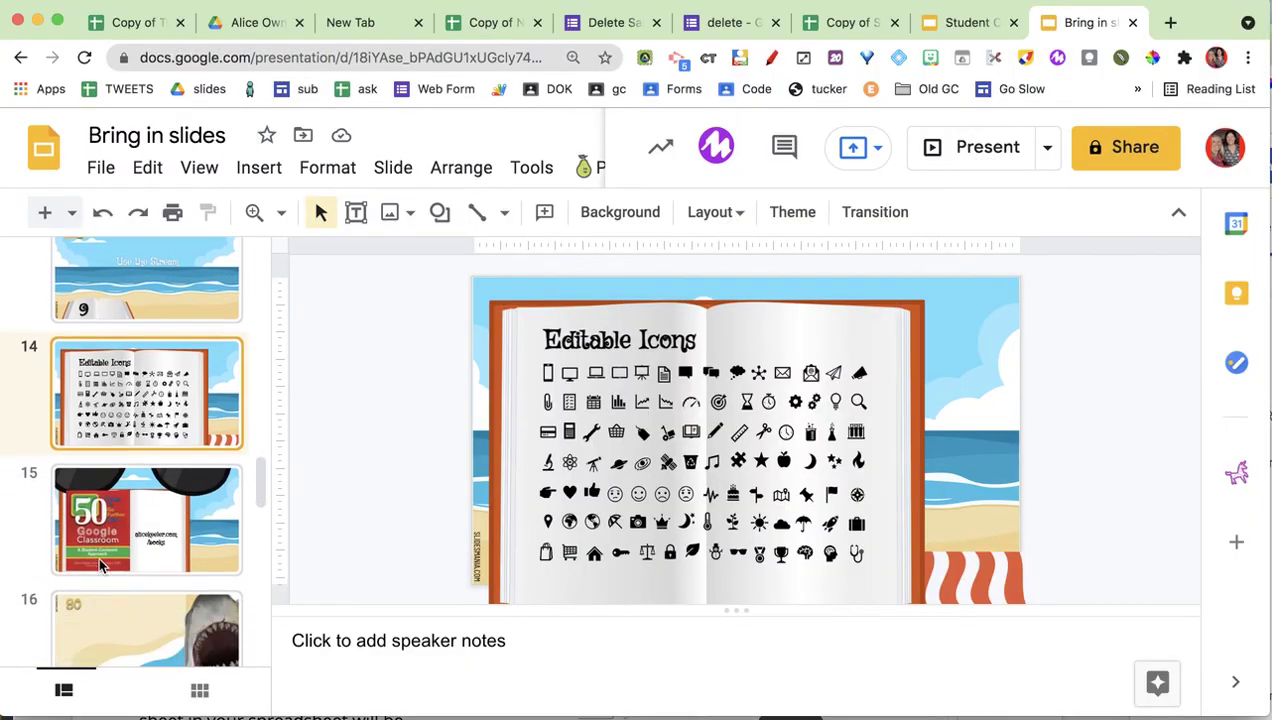
scroll(100, 565, "down", 8)
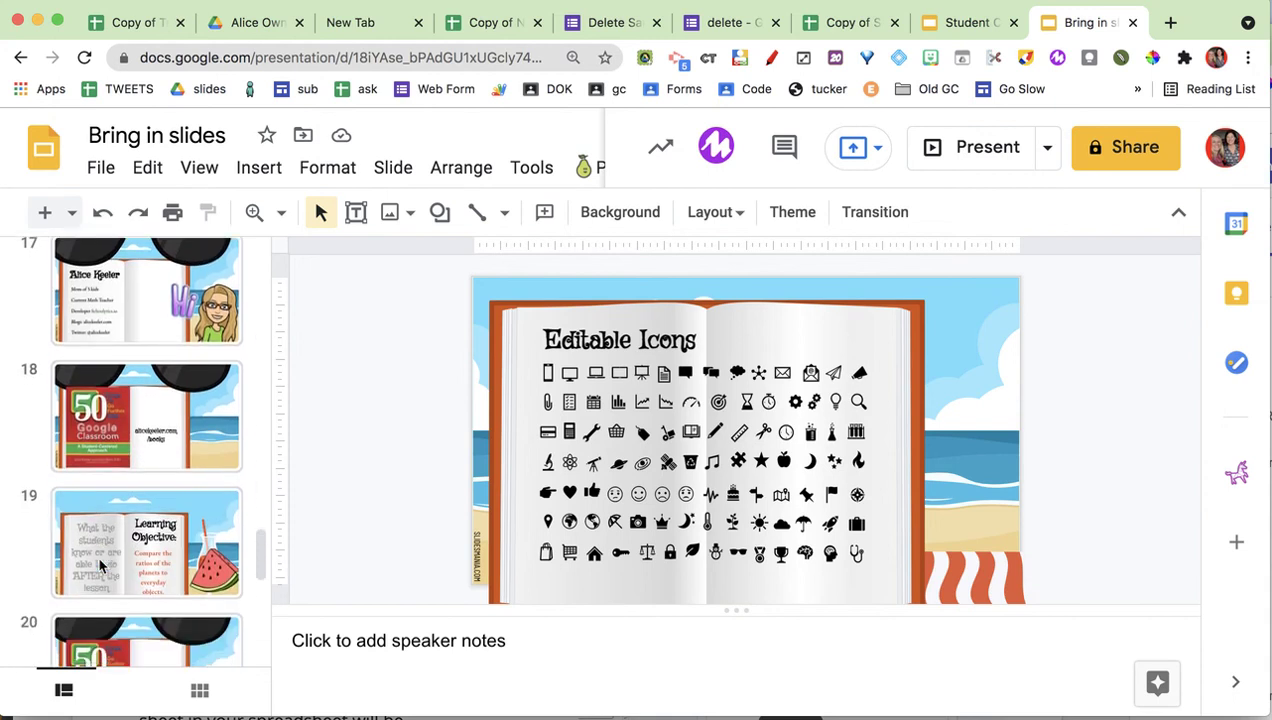
left_click(130, 490)
scroll(130, 495, "down", 4)
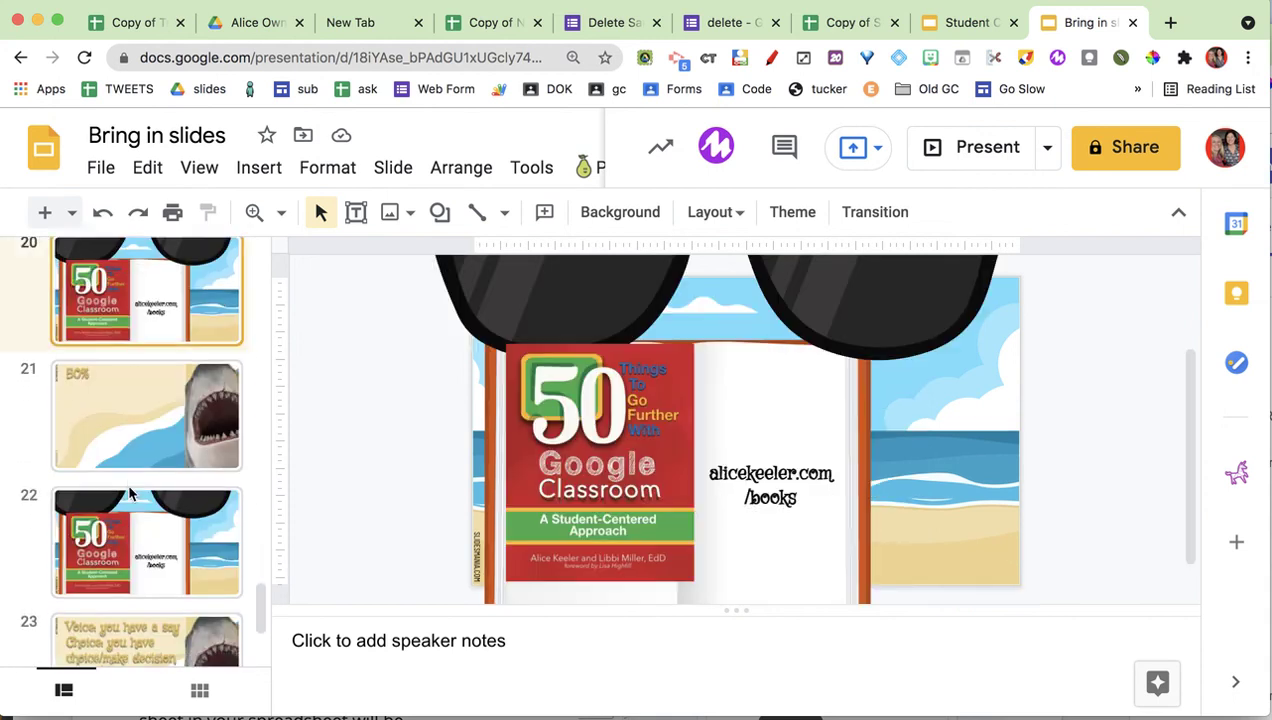
left_click(131, 505)
scroll(131, 508, "down", 4)
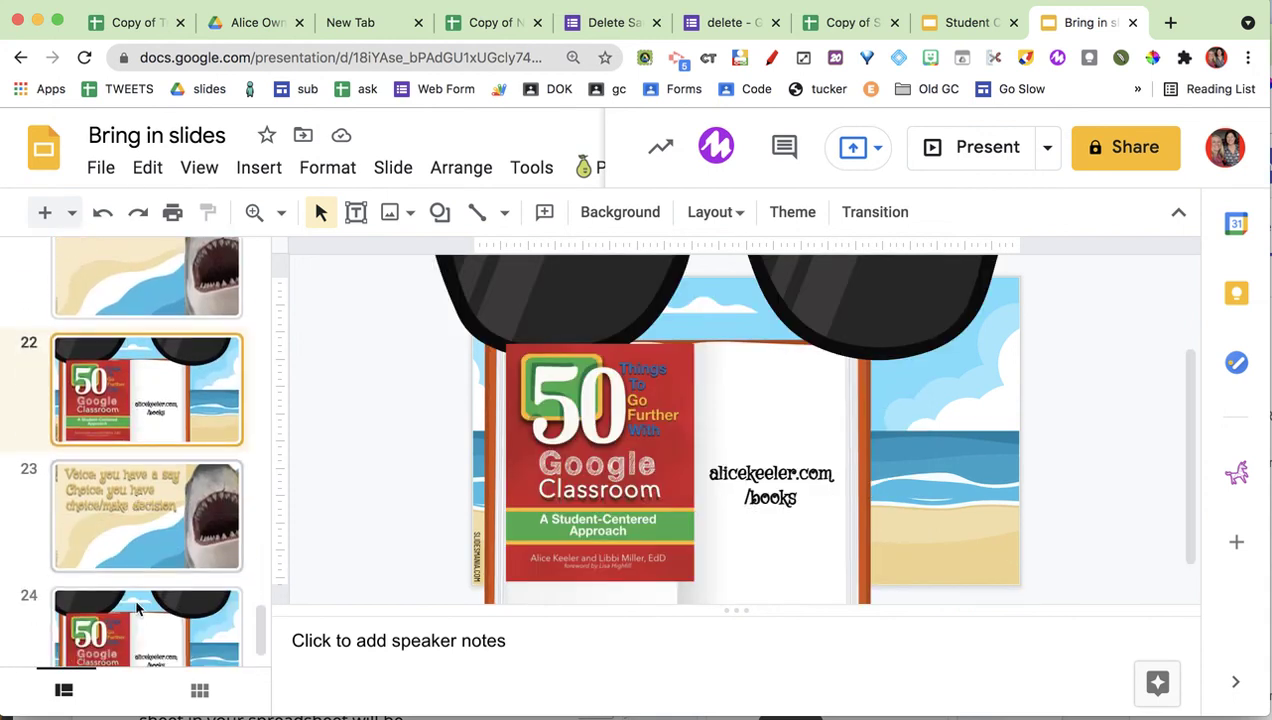
Confirm the last copy is slide 24, recheck slides 22 and 20, then return to the spreadsheet.
left_click(137, 607)
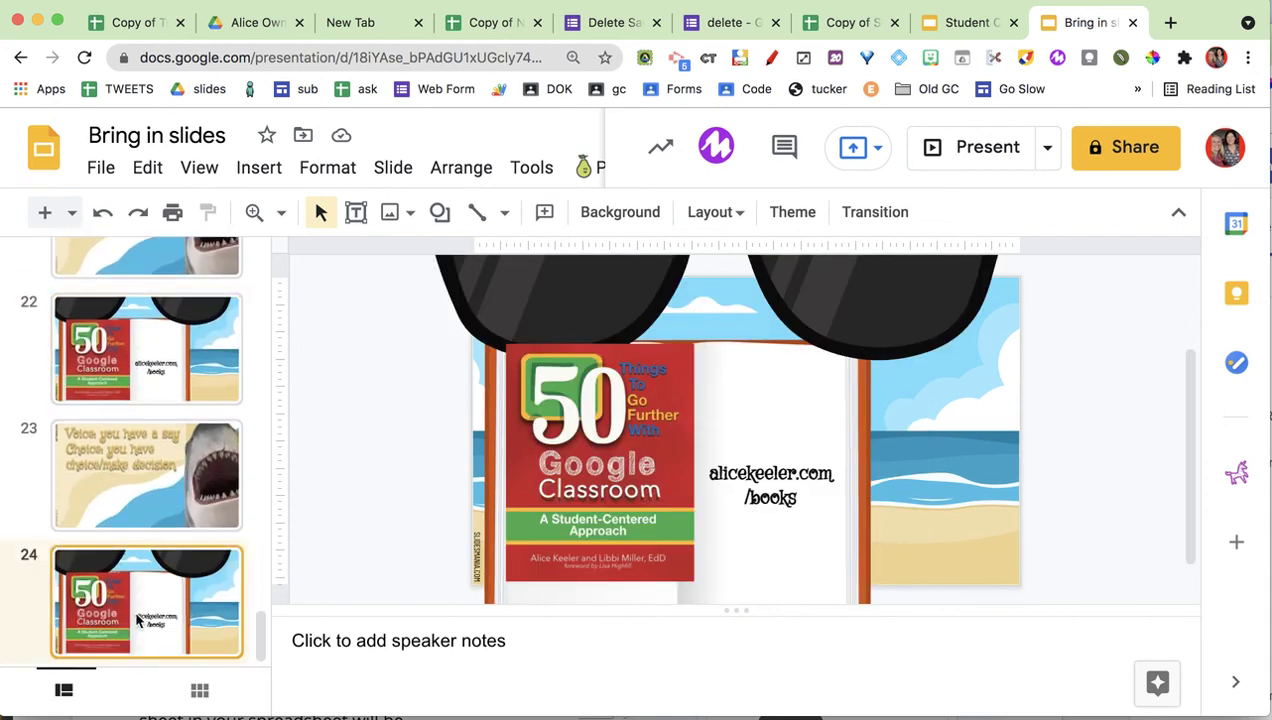
scroll(167, 524, "up", 4)
left_click(162, 512)
key("super+Up")
key("super+Up")
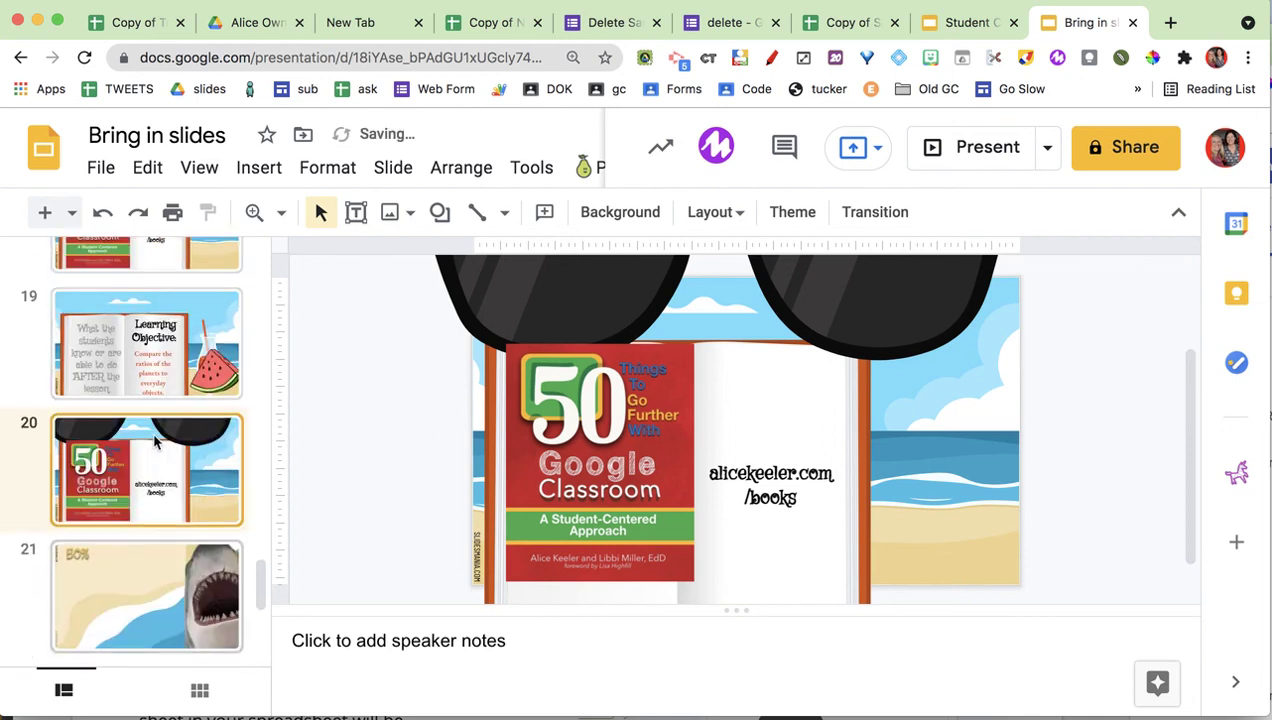
left_click(822, 20)
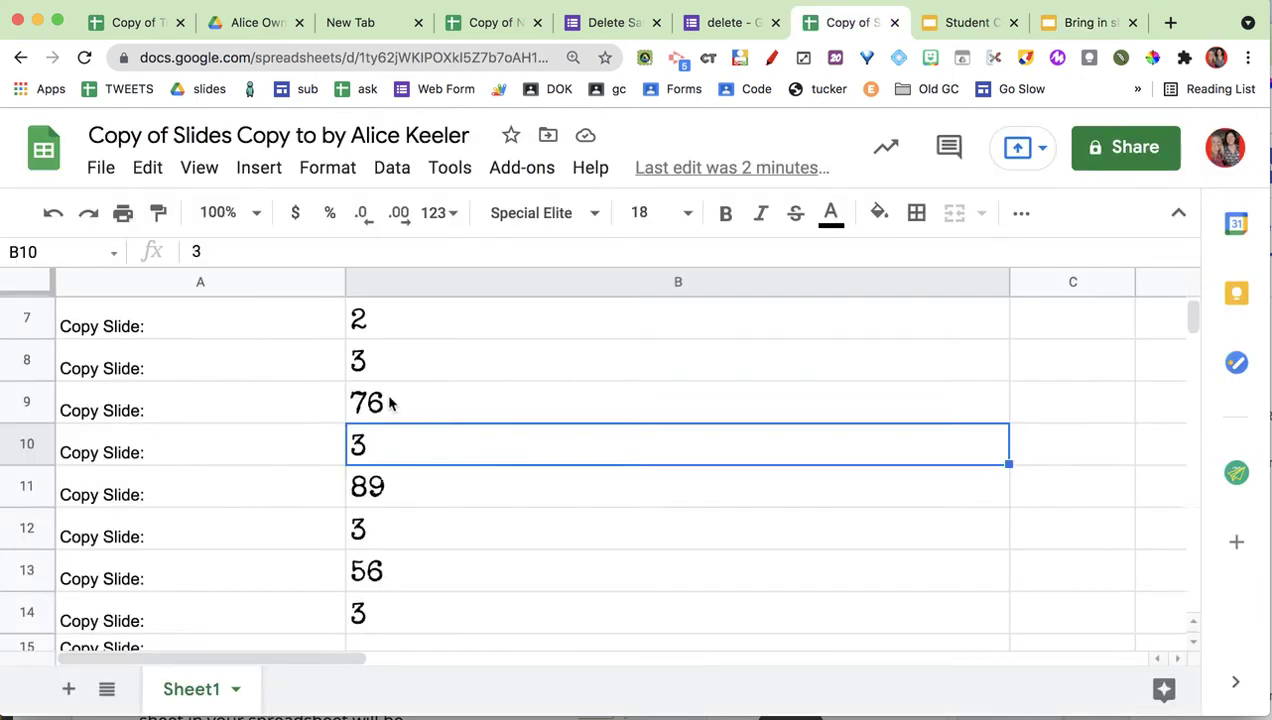
Switch to the source Student Centered 10 Google Classroom deck, whose slide list reaches 184.
scroll(283, 478, "up", 5)
scroll(283, 478, "down", 3)
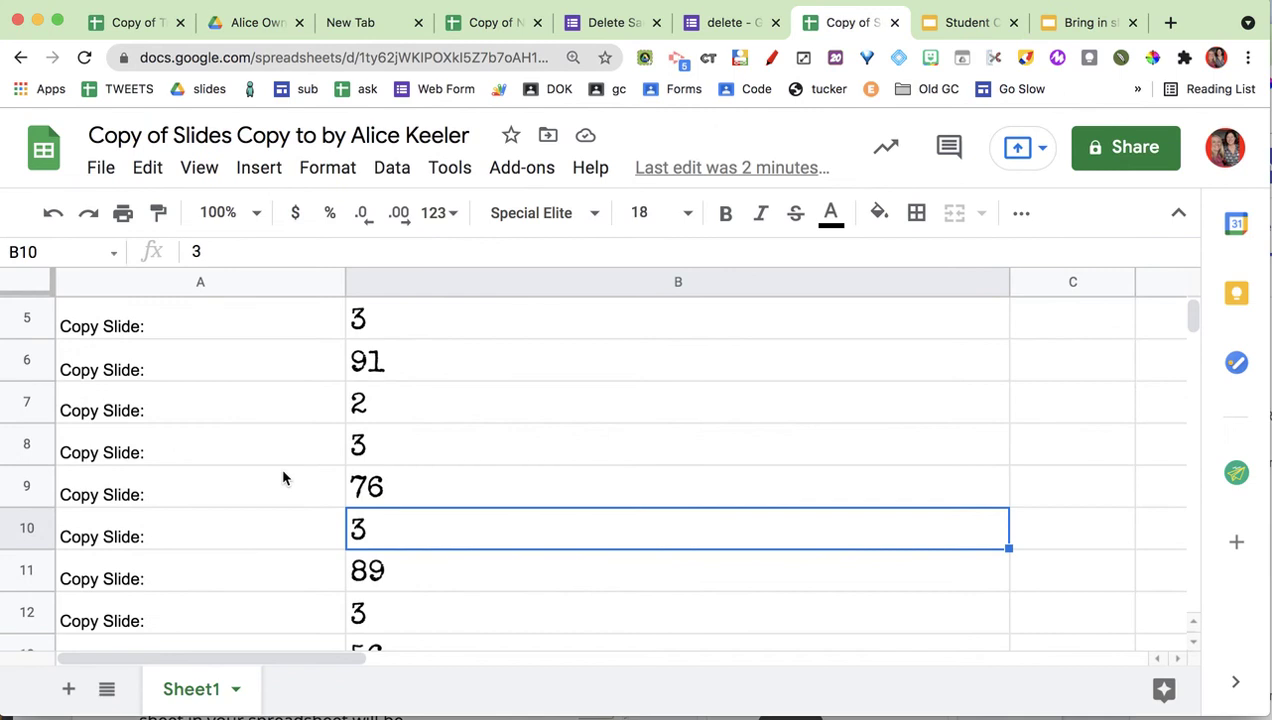
left_click(960, 22)
scroll(108, 388, "up", 2)
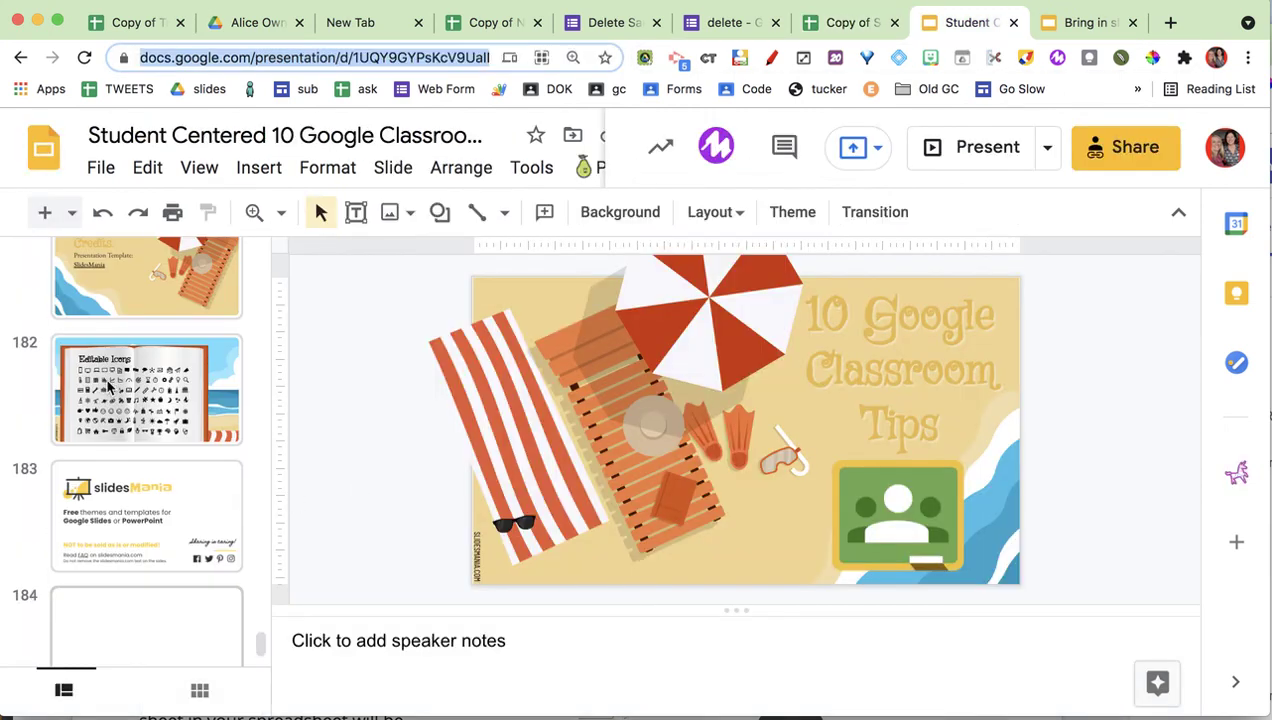